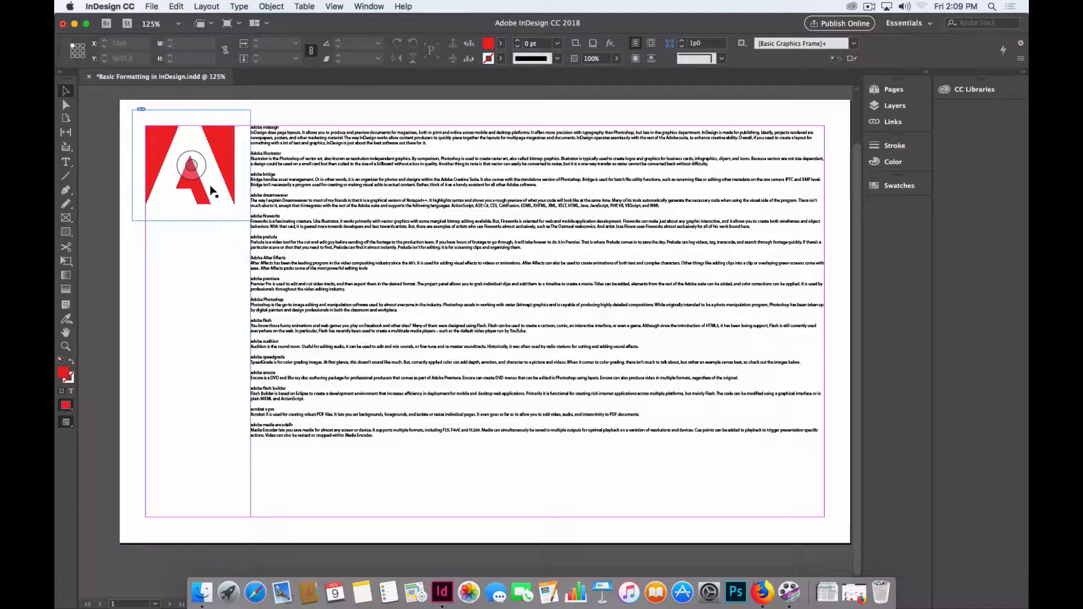
# Minimize the document window and preview the completed Basic Formatting in InDesign PDF on the desktop.
pyautogui.click(74, 24)
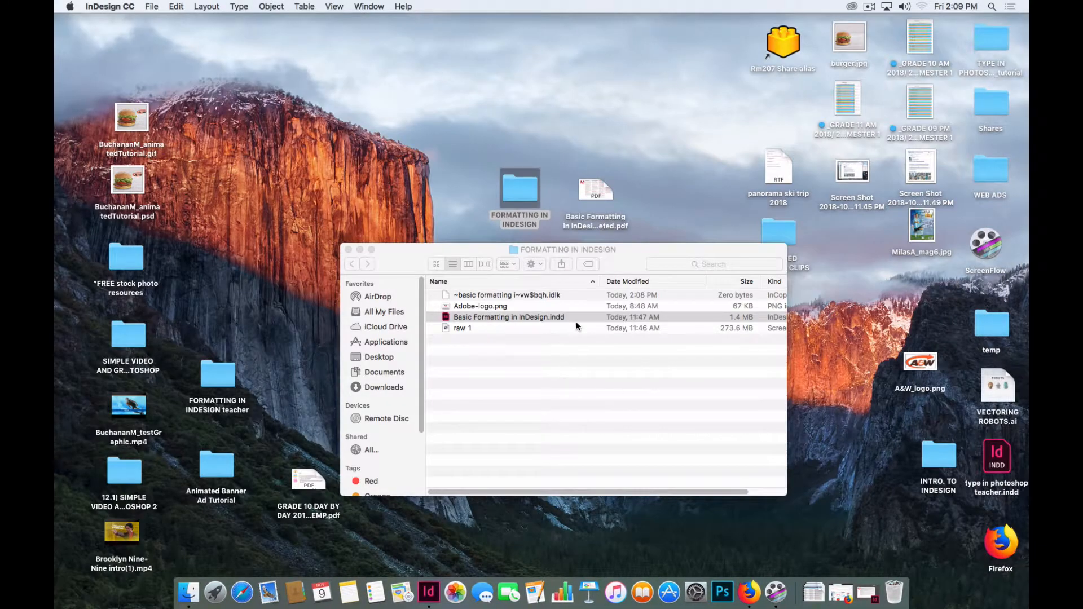
pyautogui.click(596, 196)
pyautogui.press('space')
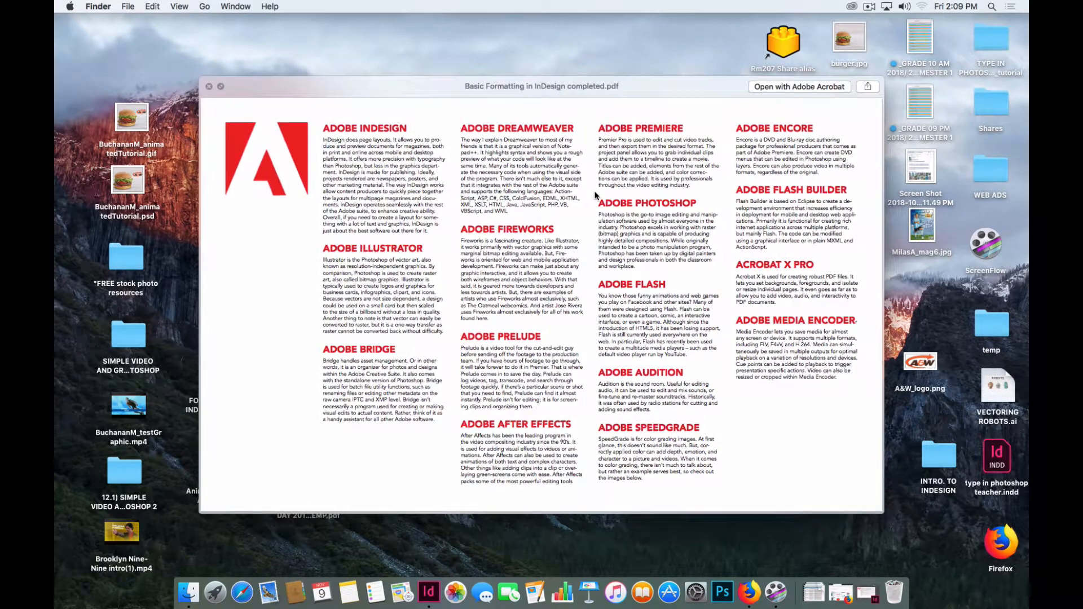
pyautogui.press('space')
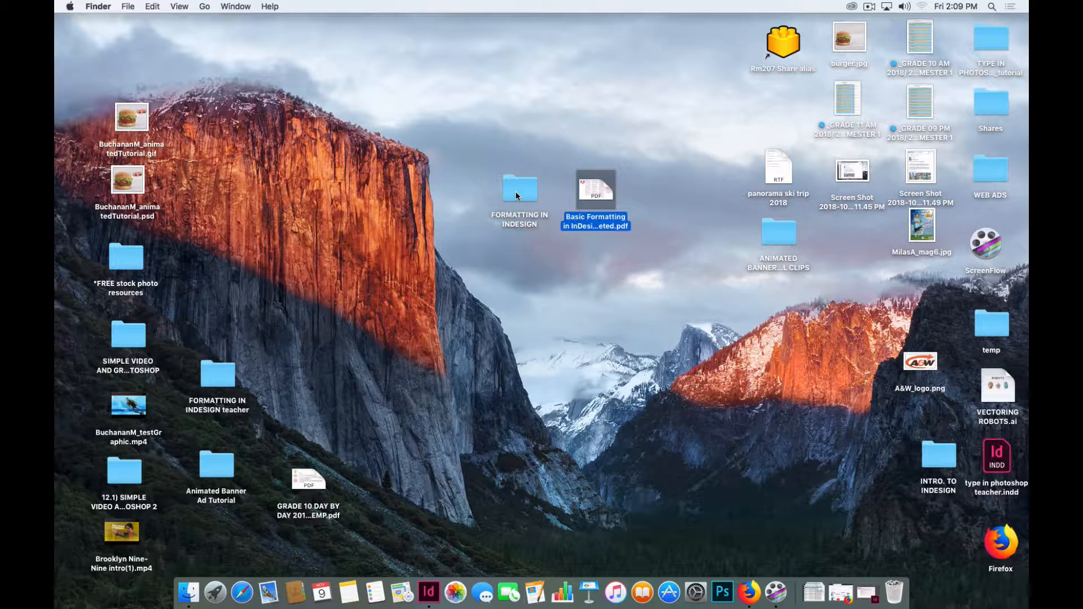
# Open Basic Formatting in InDesign.indd from the FORMATTING IN INDESIGN folder on the desktop.
pyautogui.doubleClick(516, 195)
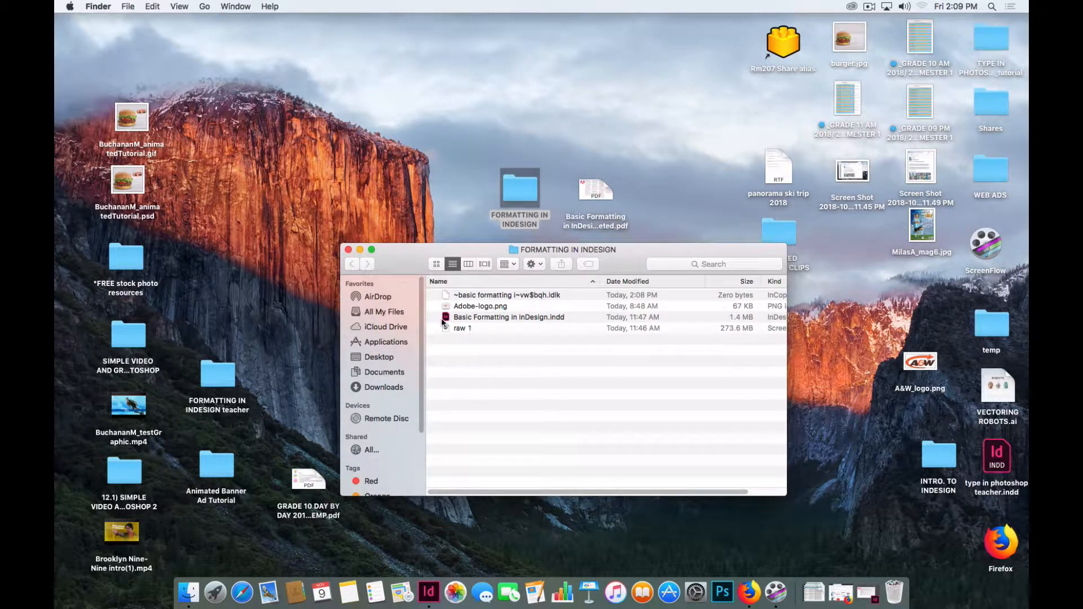
pyautogui.doubleClick(447, 319)
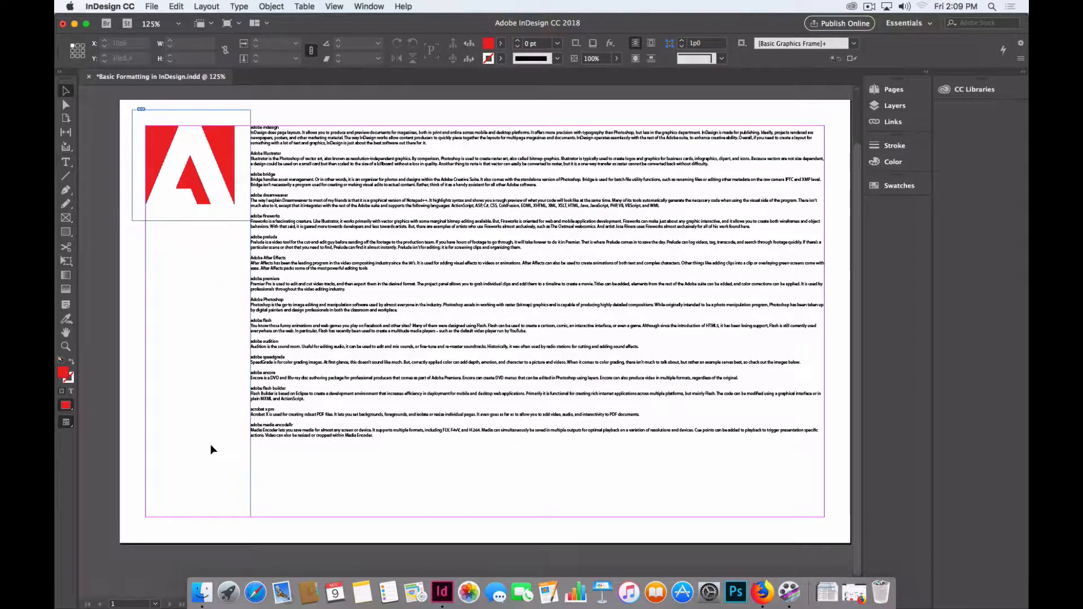
# Reset the Essentials workspace to its default panel layout.
pyautogui.click(369, 6)
pyautogui.click(372, 6)
pyautogui.click(387, 5)
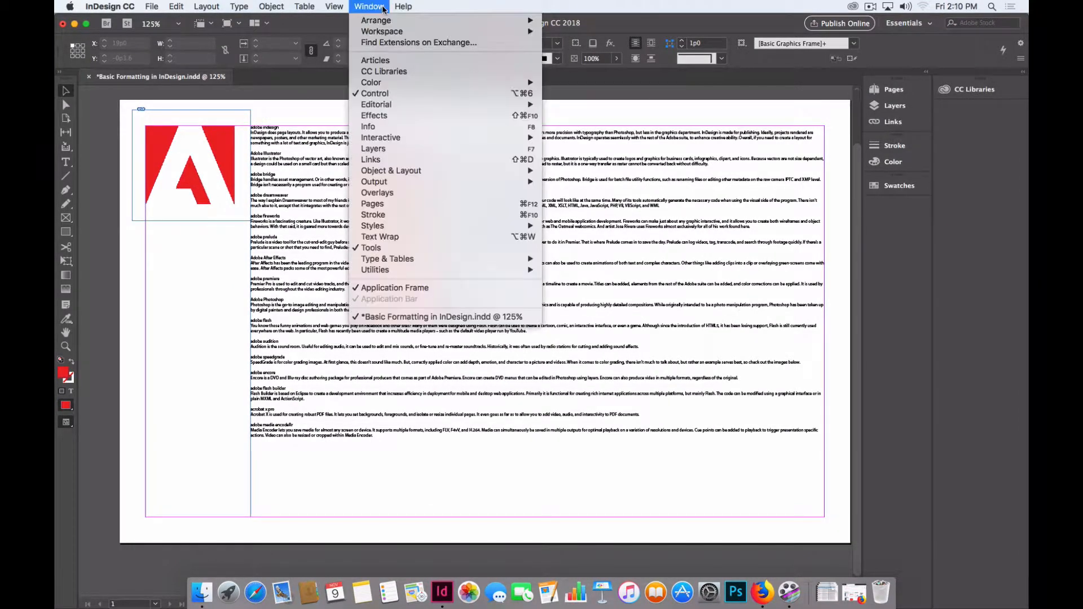
pyautogui.moveTo(536, 31)
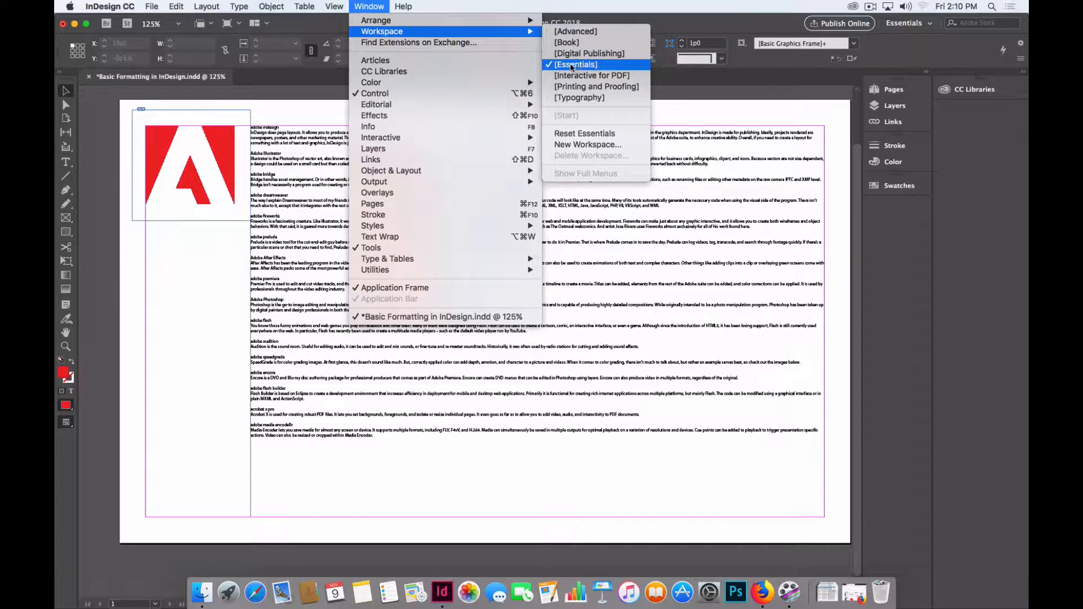
pyautogui.click(578, 133)
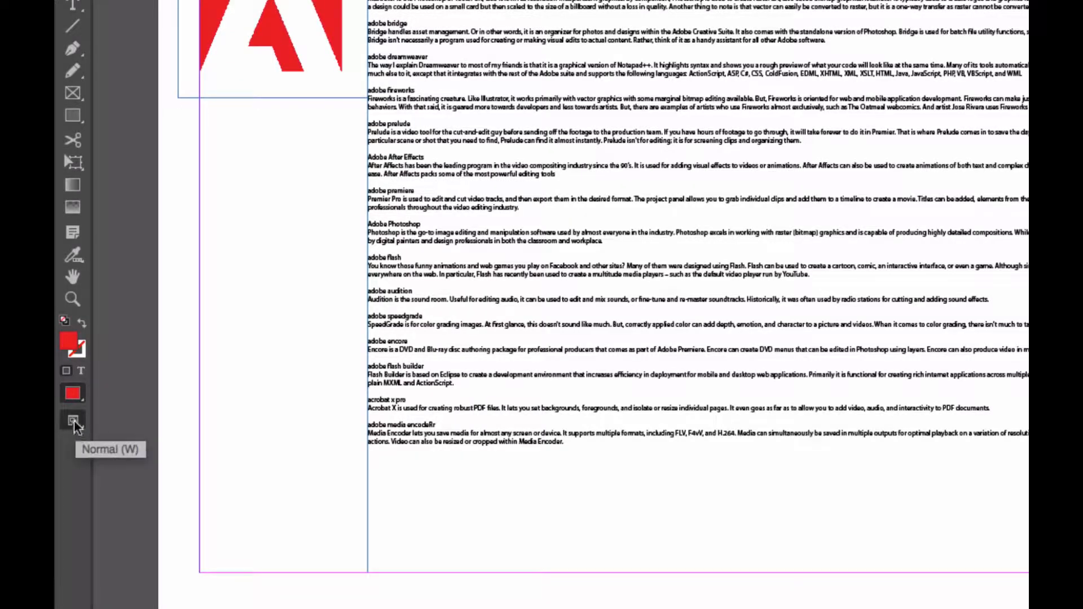
# Compare the page in Preview and Normal screen modes, ending in Normal mode.
pyautogui.click(76, 424)
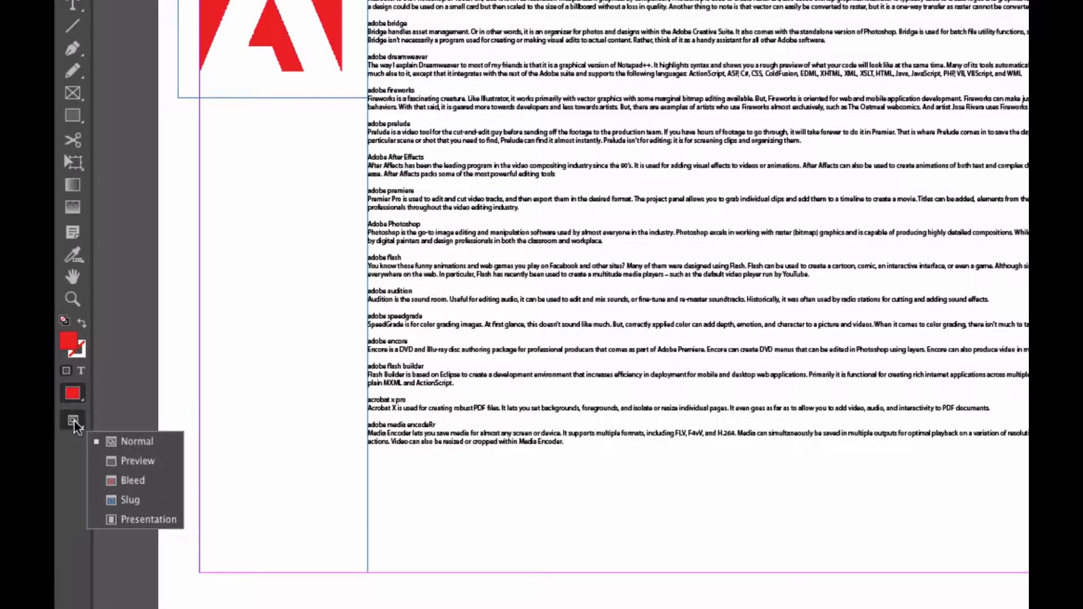
pyautogui.click(128, 442)
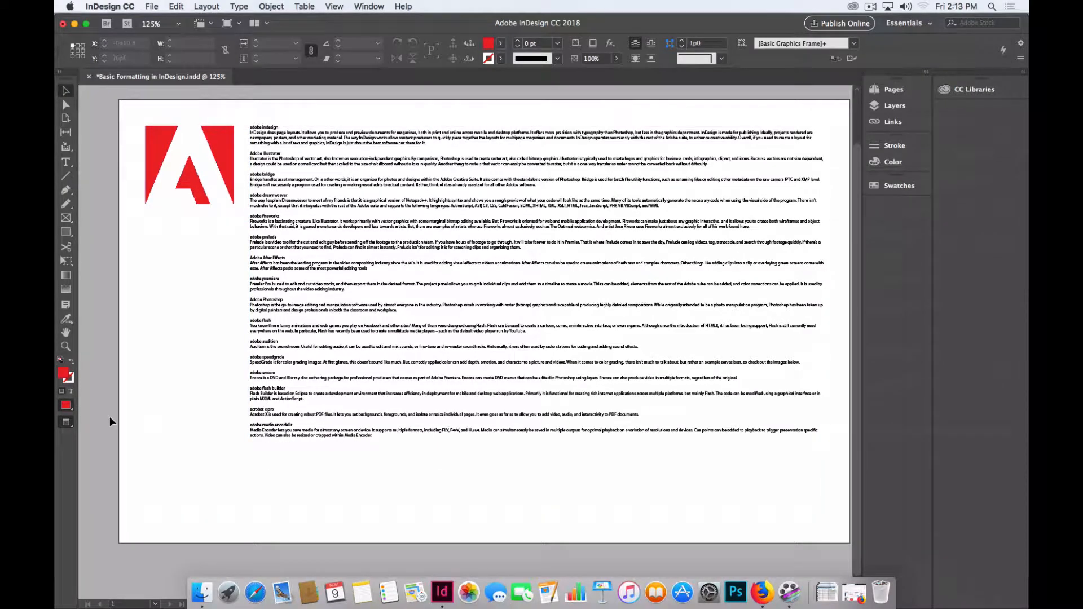
pyautogui.press('w')
pyautogui.press('w')
pyautogui.press('w')
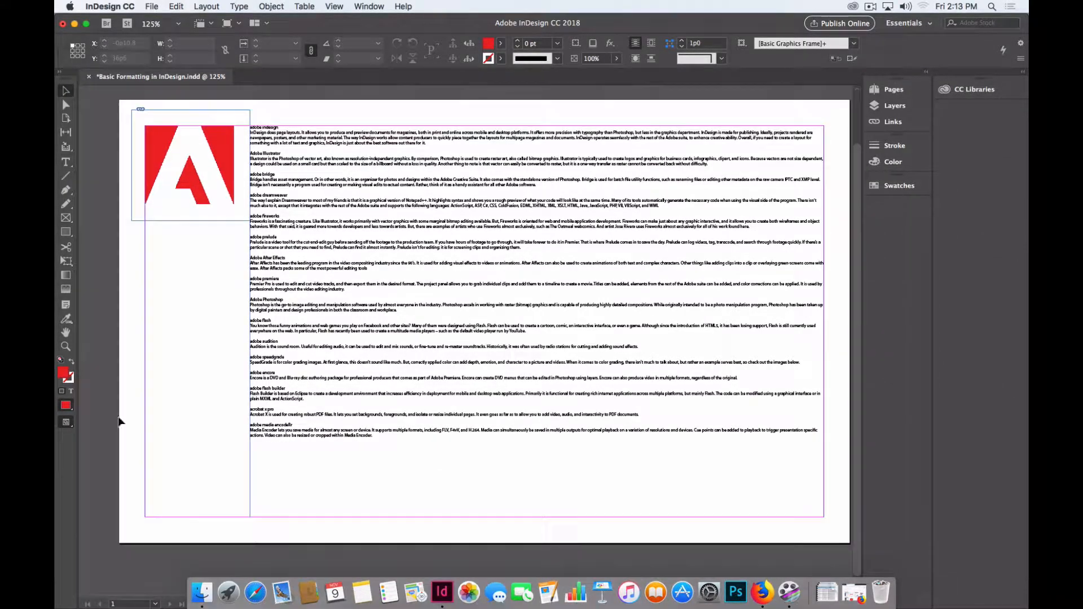
# Set the number of columns of the large body text frame to 4.
pyautogui.click(373, 202)
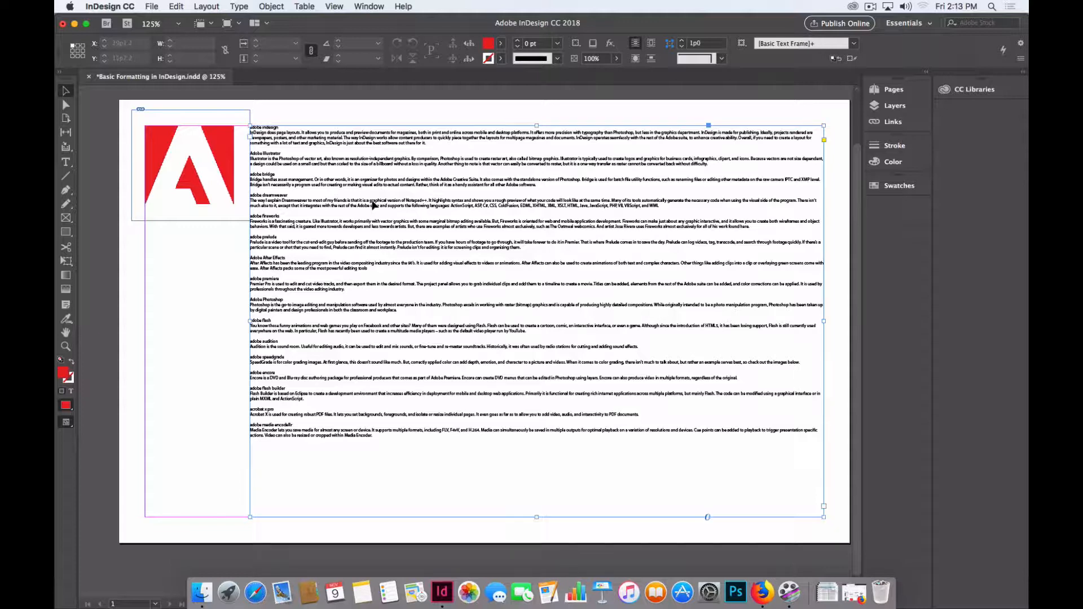
pyautogui.click(213, 298)
pyautogui.click(393, 213)
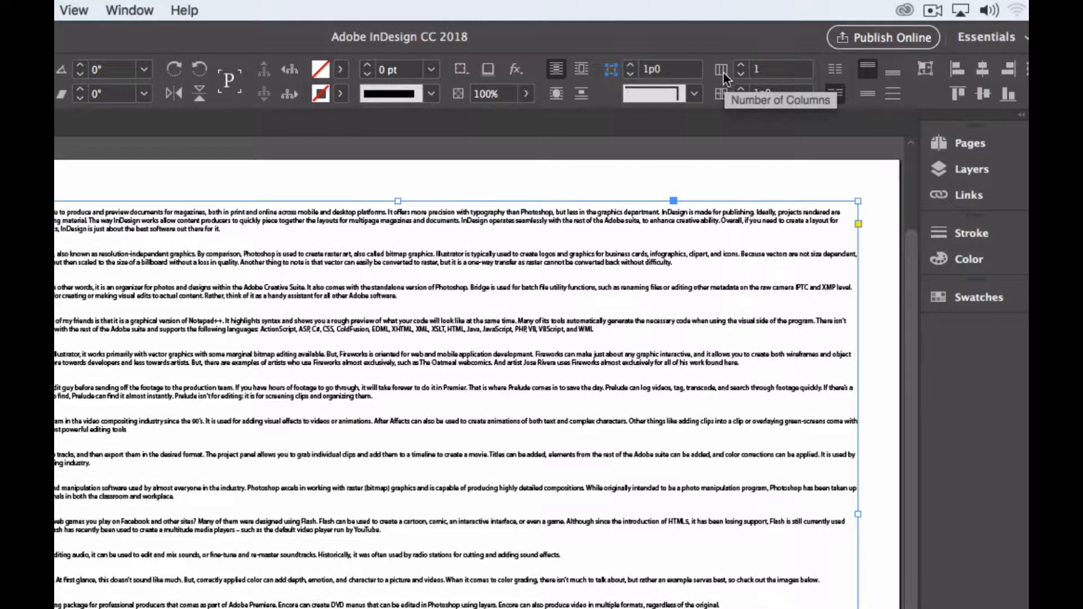
pyautogui.click(765, 72)
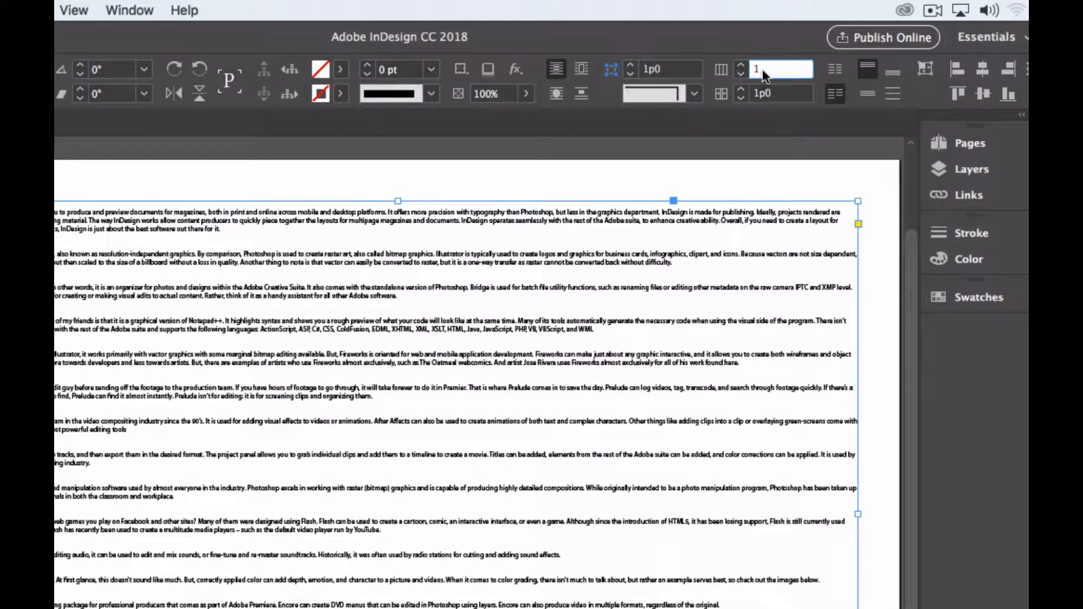
pyautogui.moveTo(763, 69); pyautogui.dragTo(737, 67)
pyautogui.write('4')
pyautogui.press('Return')
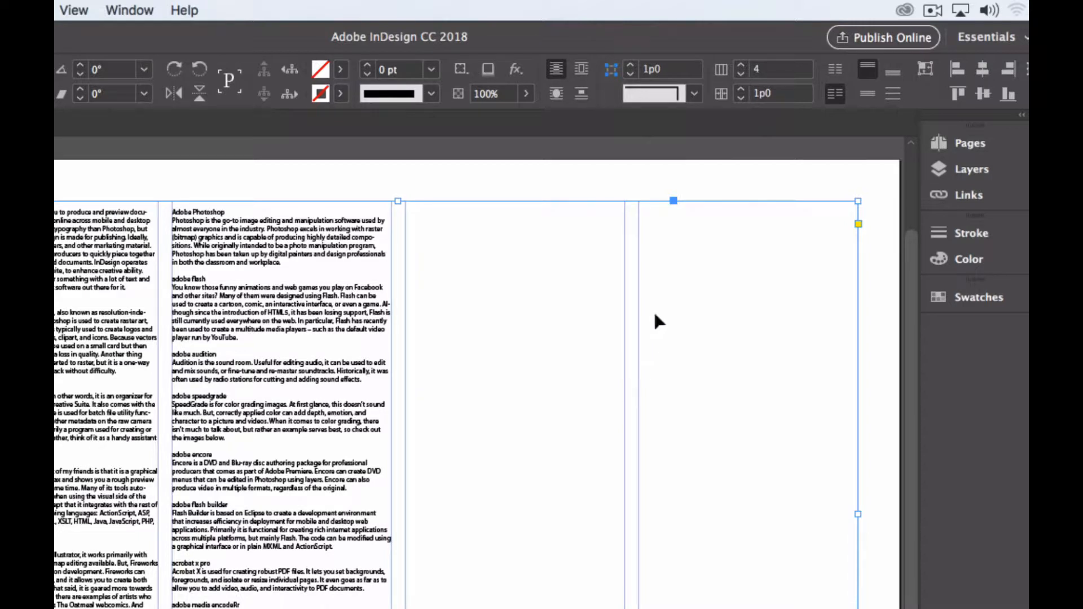
# Set the gutter between the text frame's columns to 1p7.
pyautogui.click(782, 93)
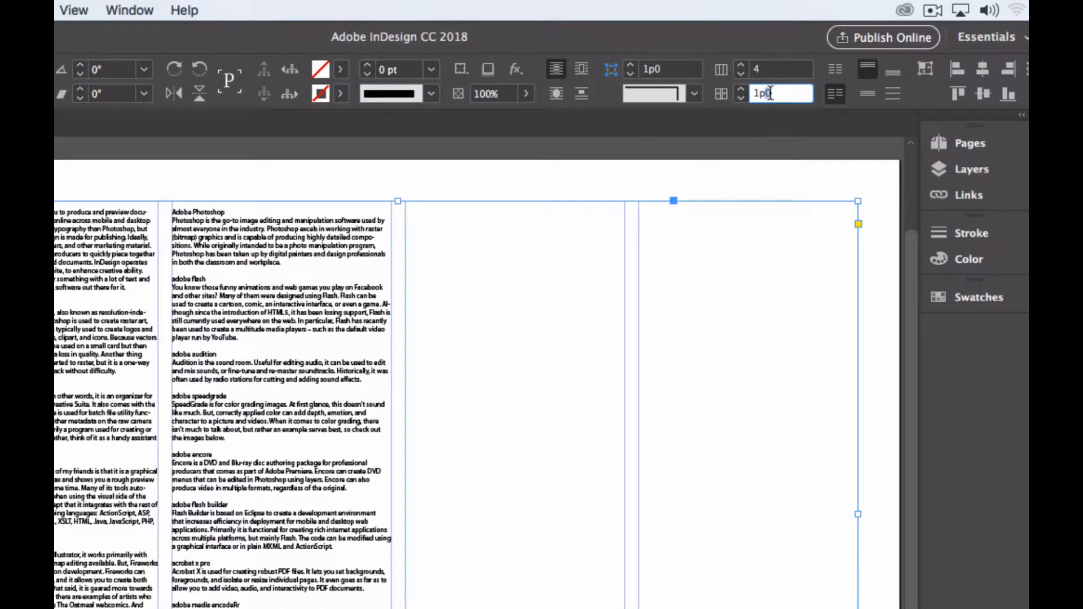
pyautogui.write('7')
pyautogui.moveTo(774, 93); pyautogui.dragTo(766, 93)
pyautogui.press('Return')
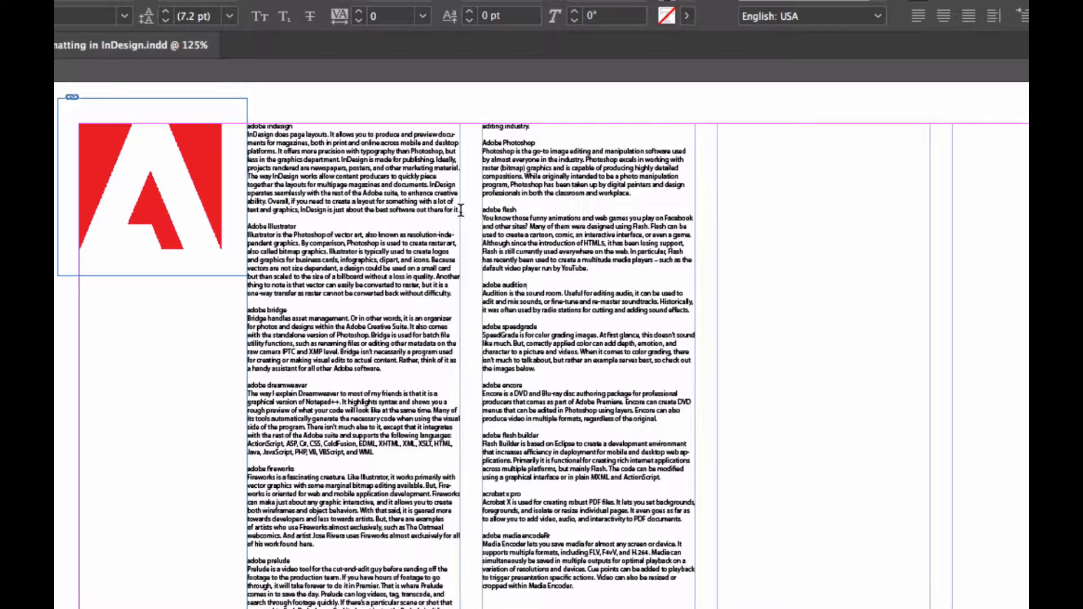
# Change the font of the body paragraph under the adobe indesign heading to Avenir Medium.
pyautogui.moveTo(460, 210); pyautogui.dragTo(244, 135)
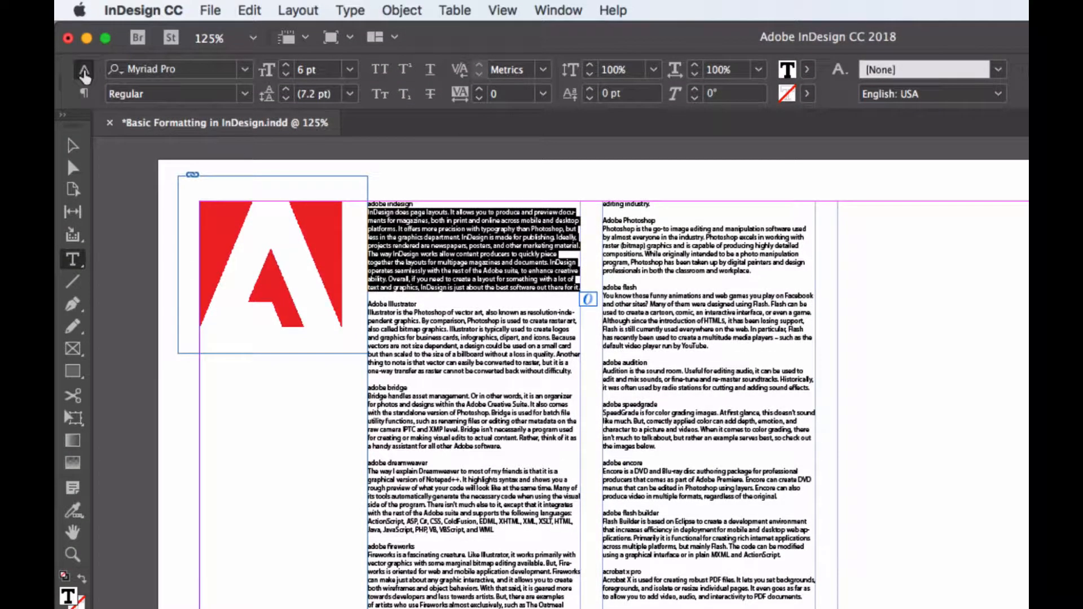
pyautogui.click(84, 93)
pyautogui.click(85, 71)
pyautogui.click(177, 75)
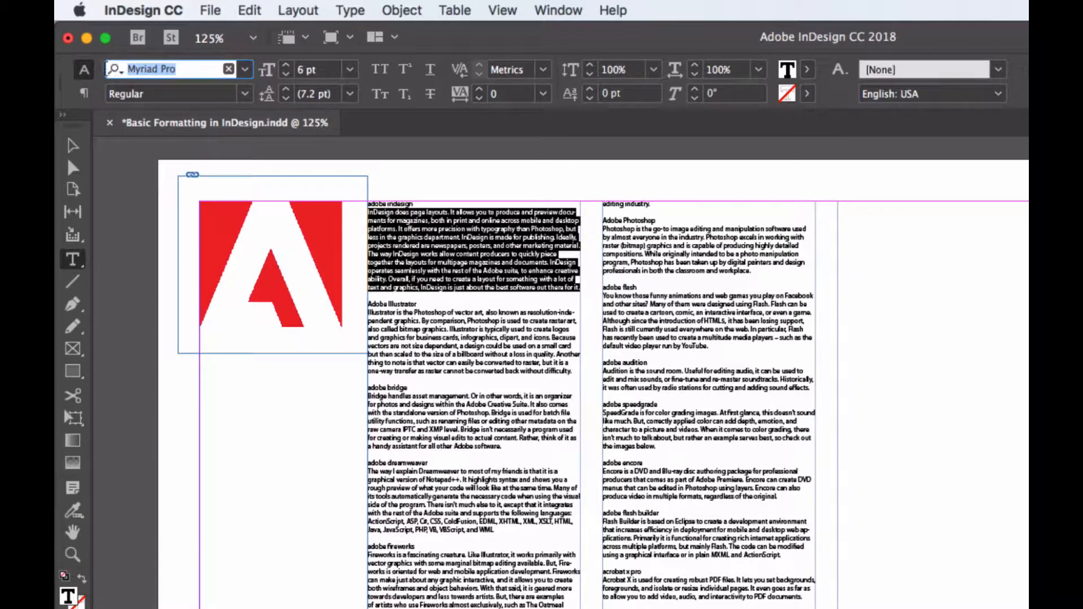
pyautogui.write('aven')
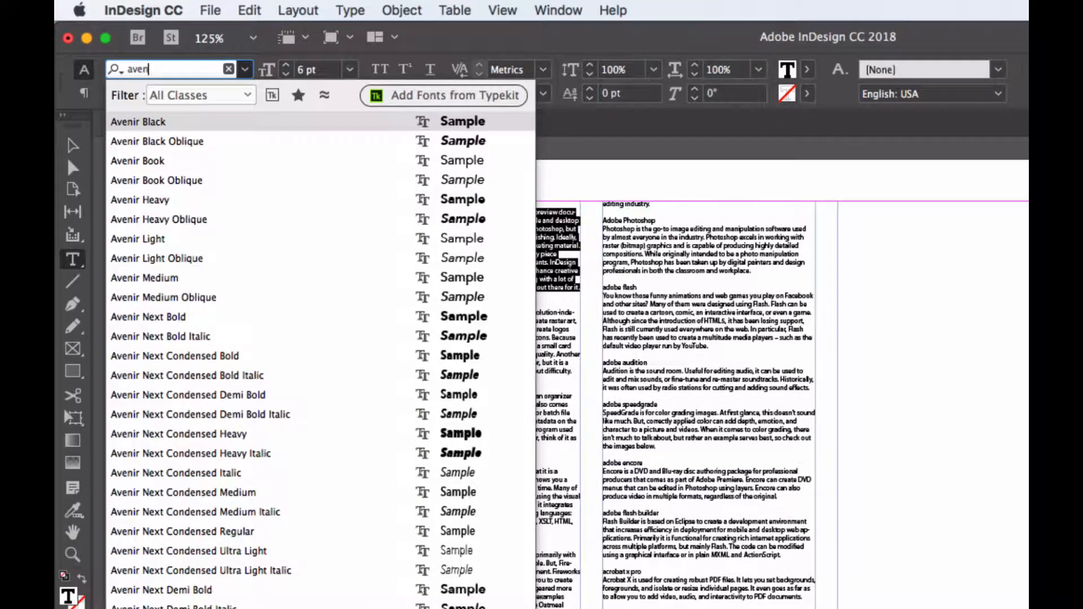
pyautogui.click(166, 280)
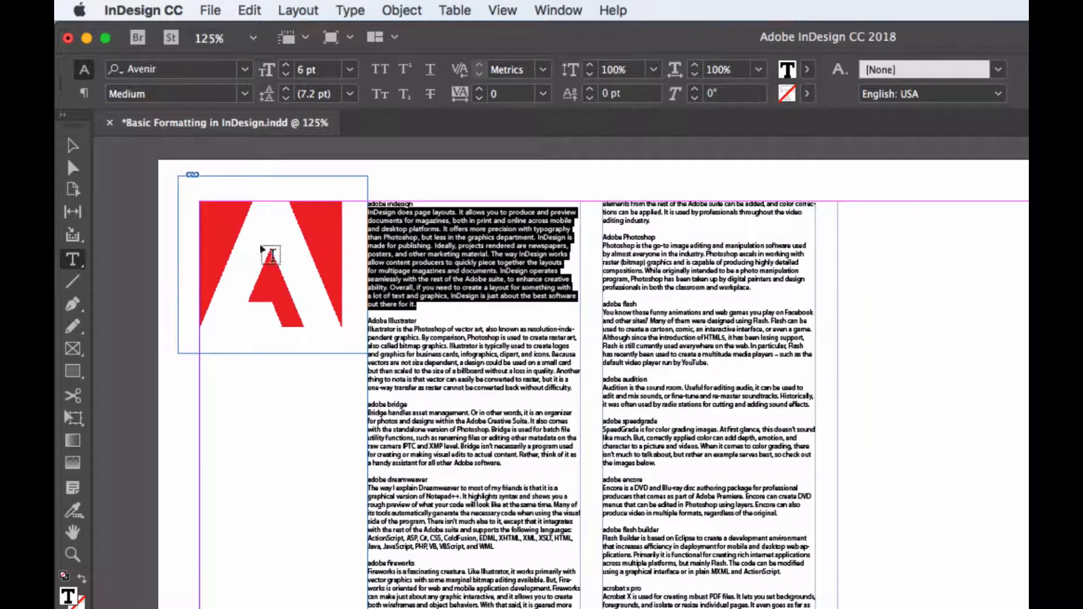
# Set the font size of the selected InDesign body paragraph to 8 pt and deselect the text.
pyautogui.click(322, 70)
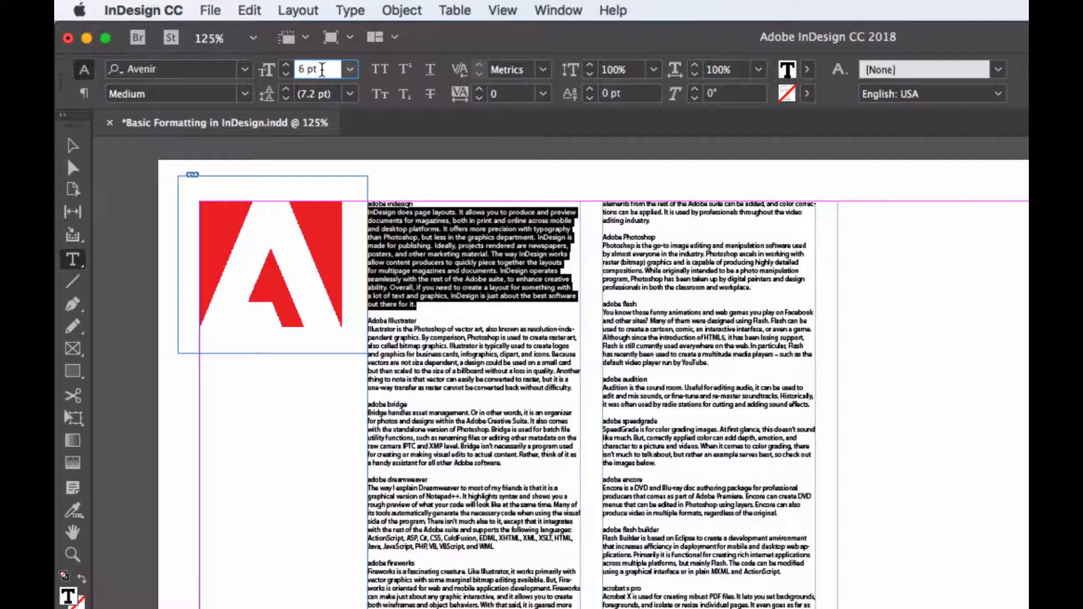
pyautogui.press('Up')
pyautogui.press('Up')
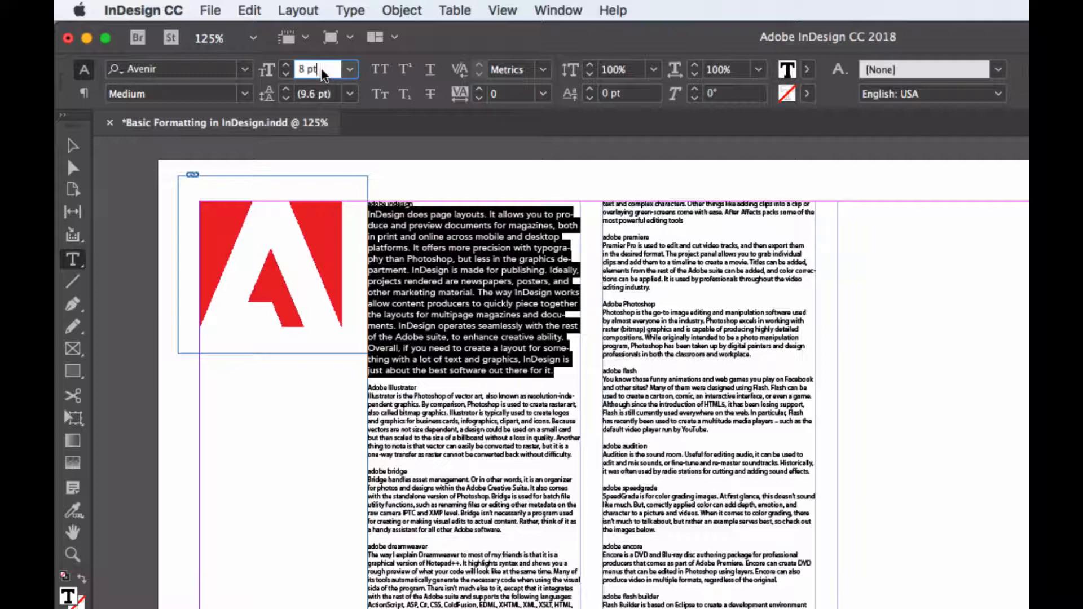
pyautogui.click(435, 226)
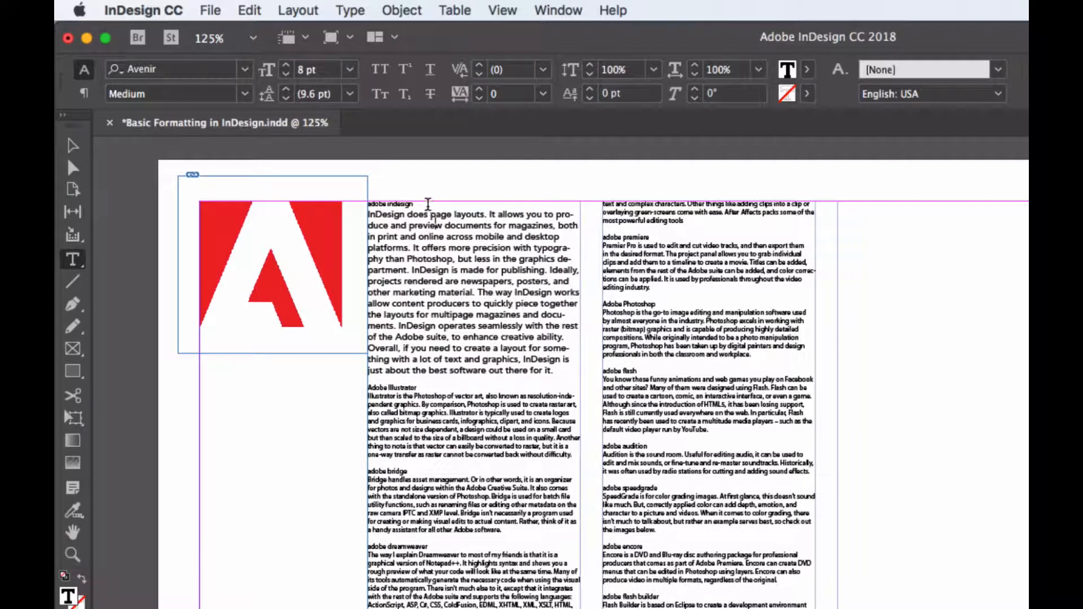
# Change the font of the adobe indesign heading to Avenir Black.
pyautogui.moveTo(428, 204); pyautogui.dragTo(363, 201)
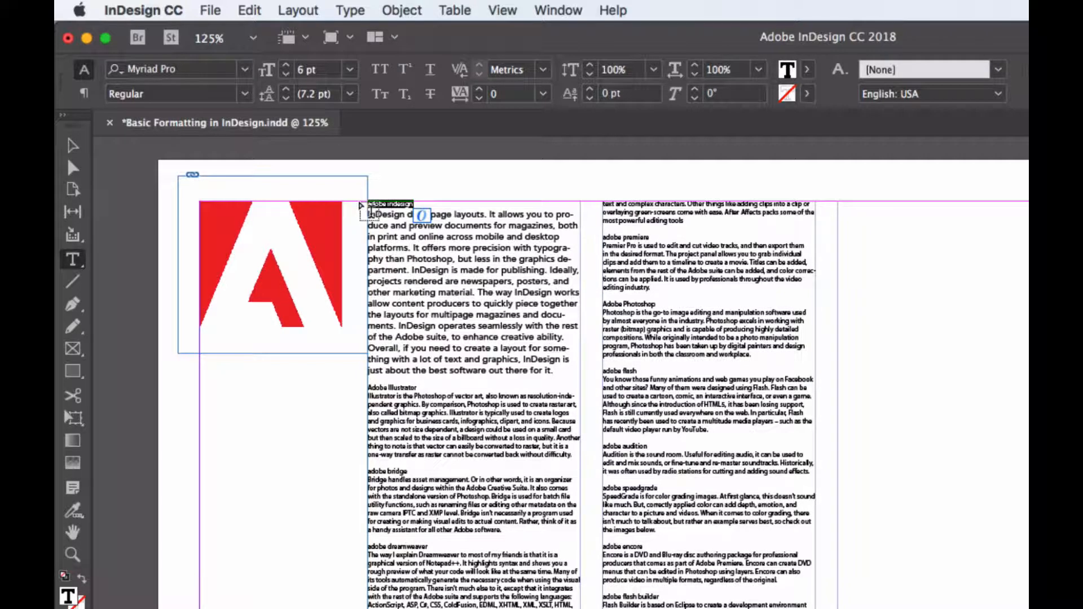
pyautogui.click(198, 70)
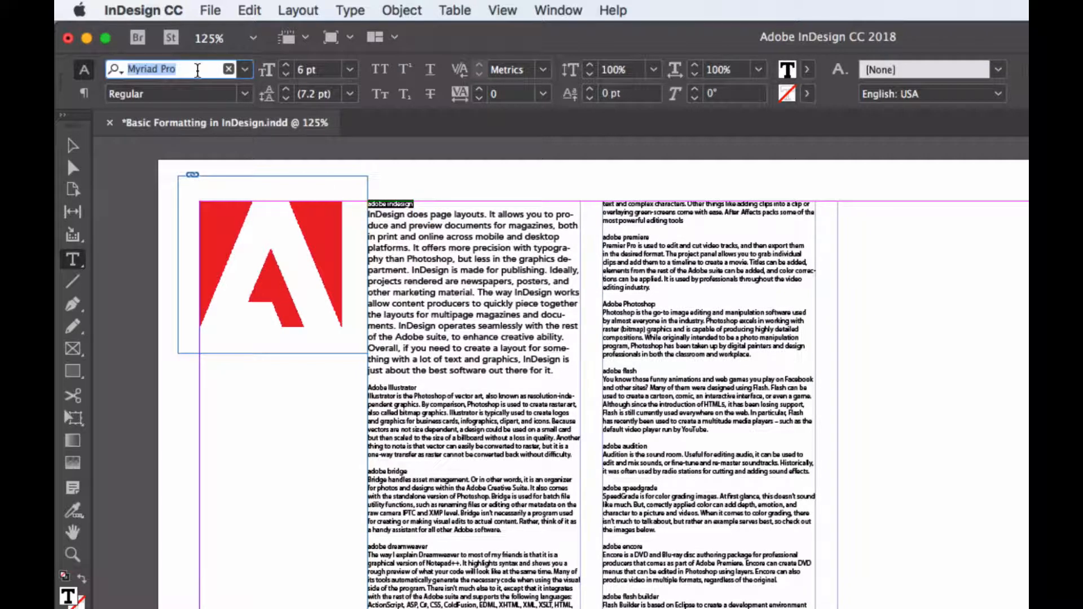
pyautogui.write('aven')
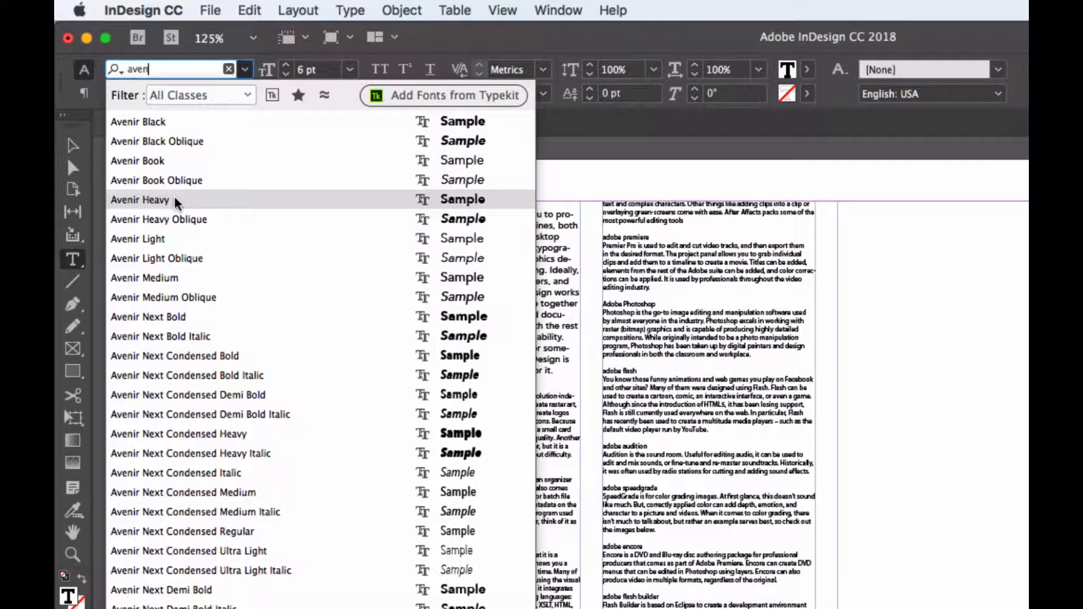
pyautogui.click(171, 125)
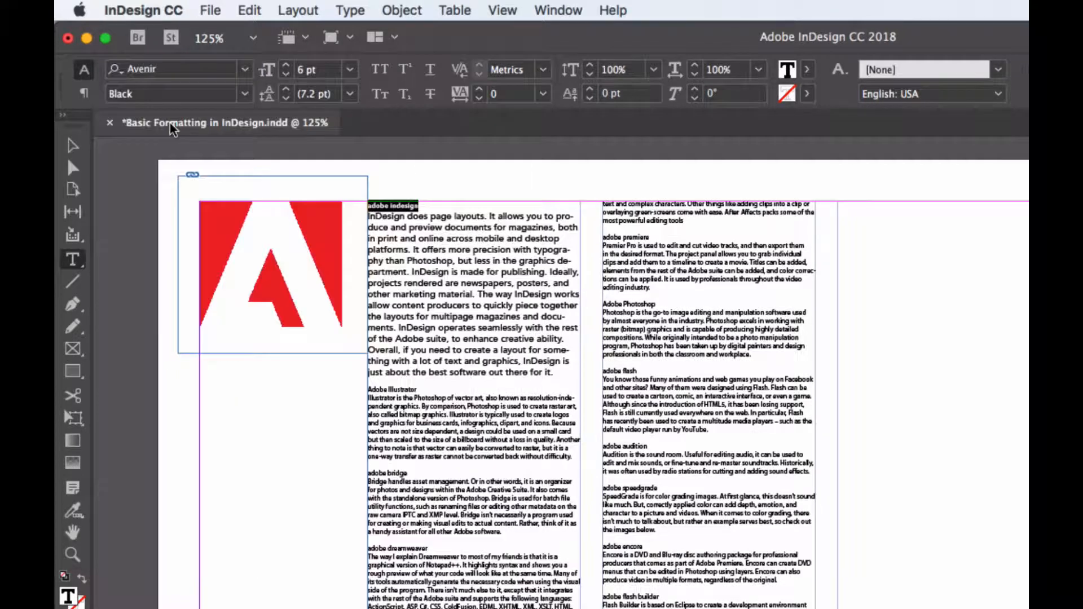
# Set the adobe indesign heading to 14 pt with All Caps and leave text editing.
pyautogui.click(328, 70)
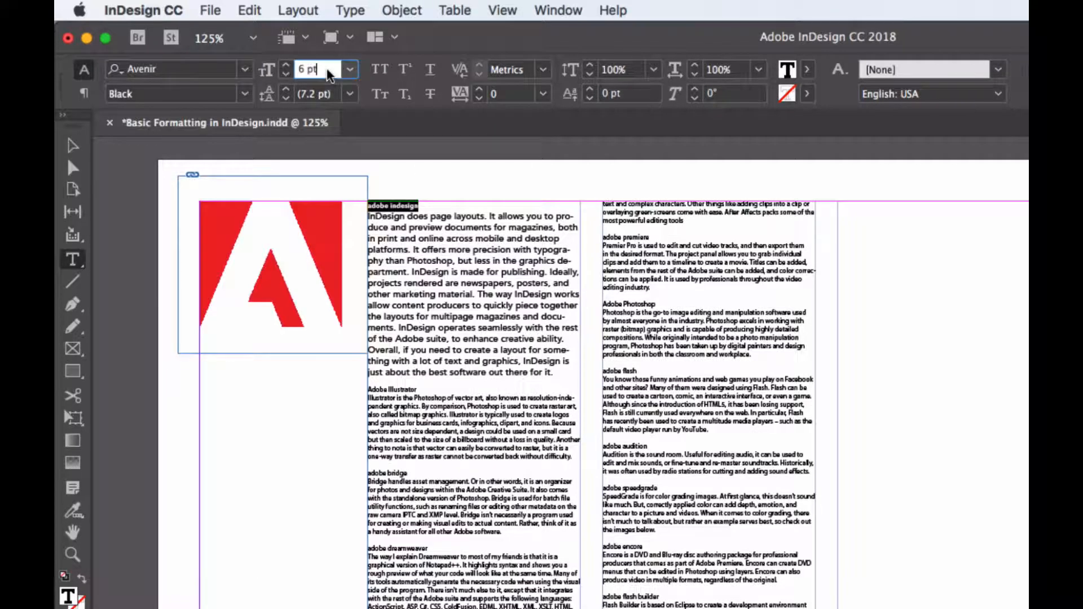
pyautogui.press('Up')
pyautogui.press('Up')
pyautogui.press('Up')
pyautogui.press('Up')
pyautogui.press('Up')
pyautogui.press('Up')
pyautogui.press('Up')
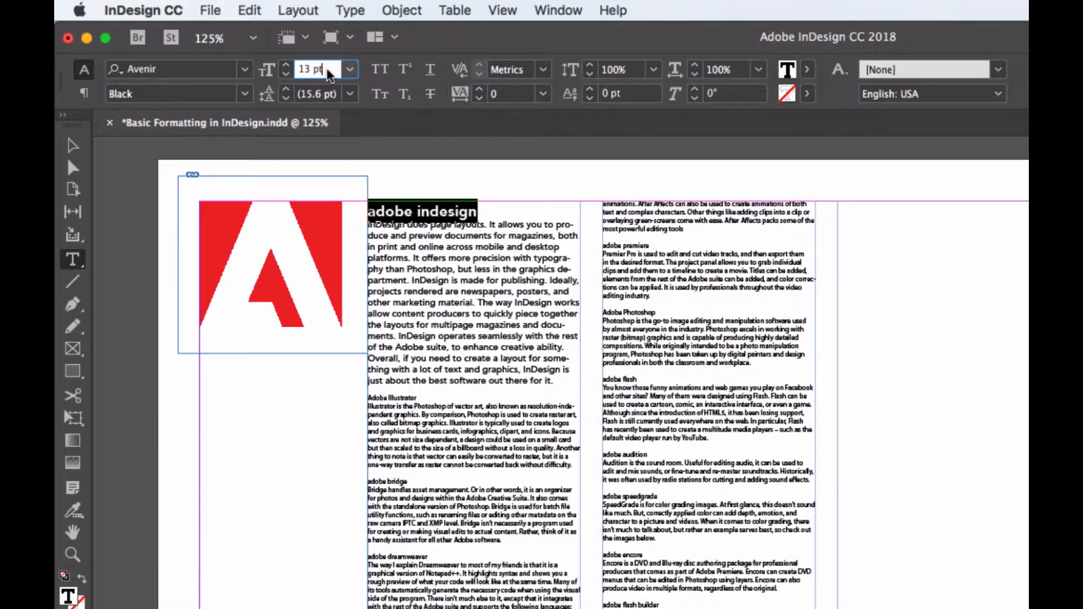
pyautogui.press('Up')
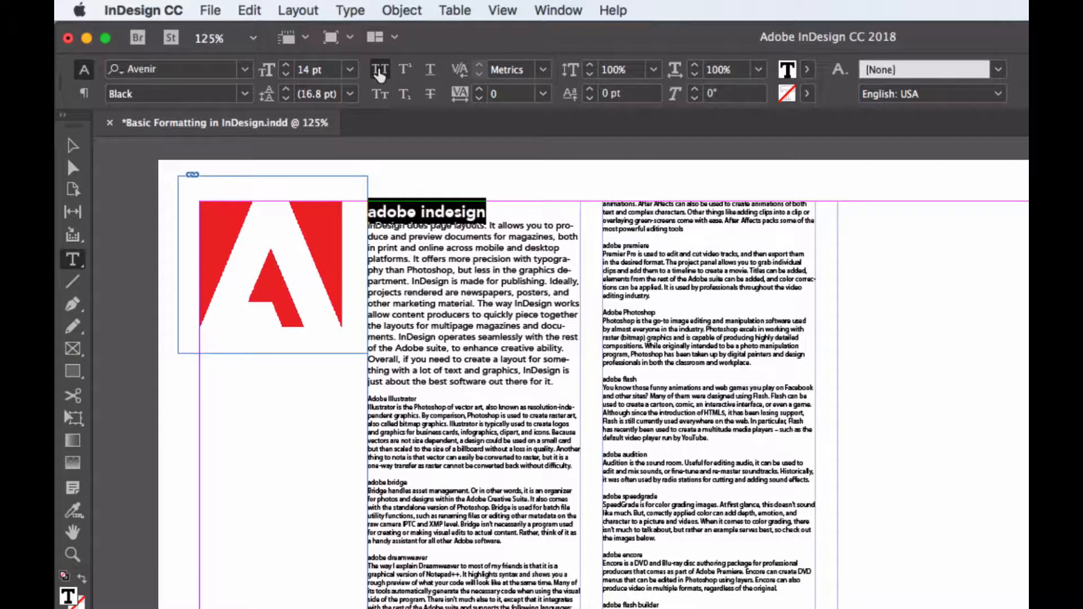
pyautogui.click(380, 70)
pyautogui.press('Escape')
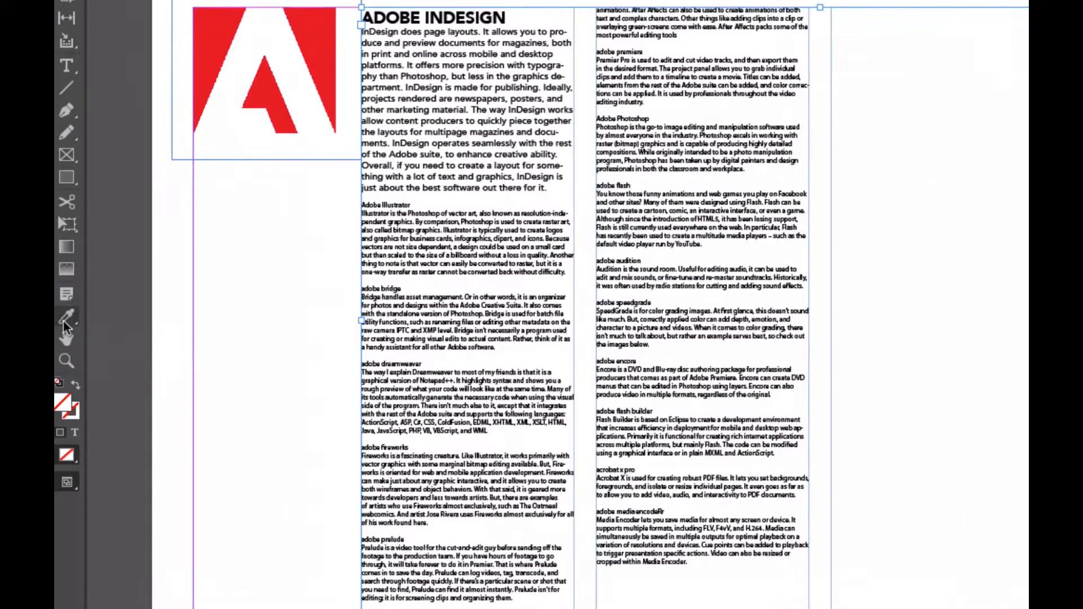
# Colour the ADOBE INDESIGN heading text with the red sampled by the Eyedropper from the Adobe logo, and deselect it.
pyautogui.click(71, 324)
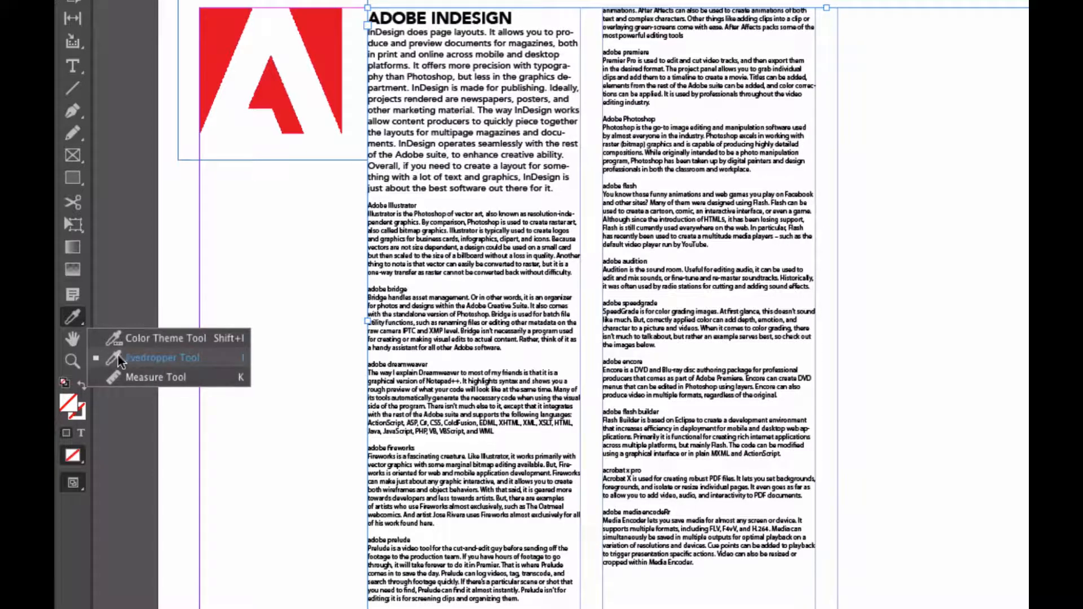
pyautogui.click(160, 358)
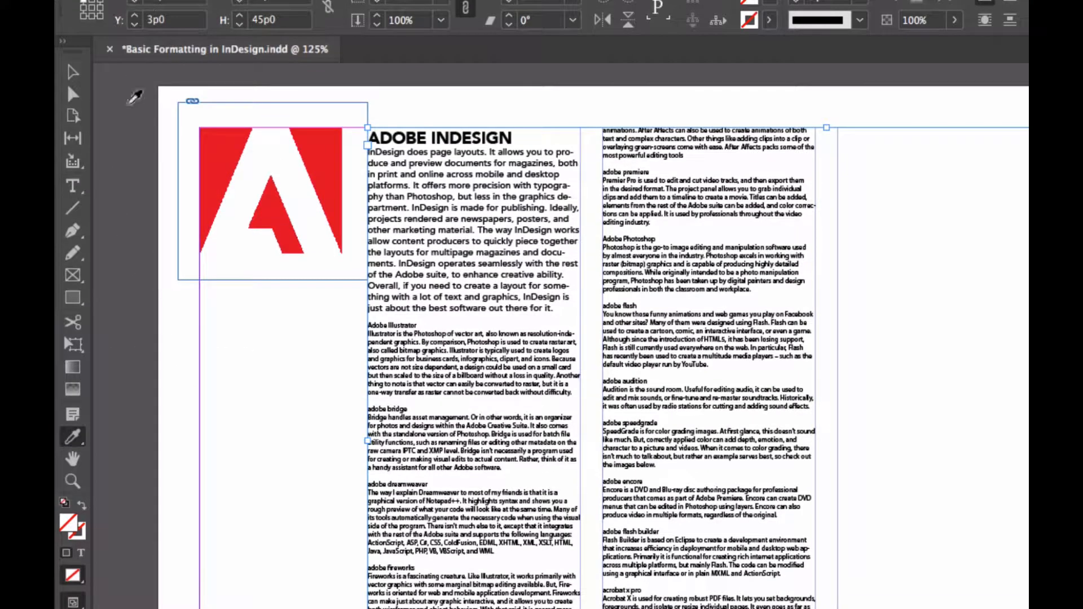
pyautogui.click(78, 71)
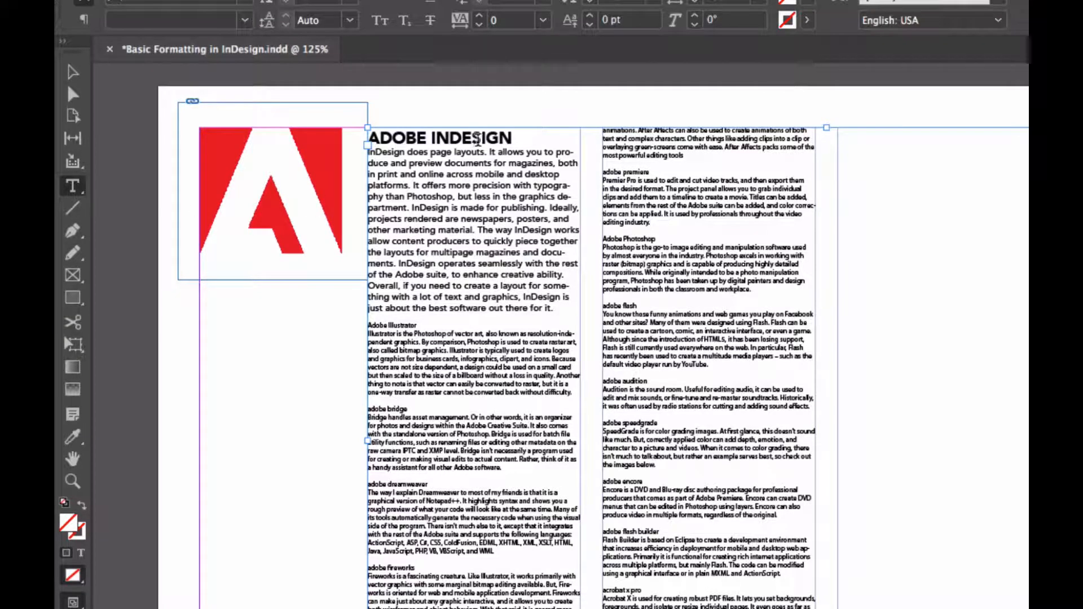
pyautogui.moveTo(512, 137); pyautogui.dragTo(367, 137)
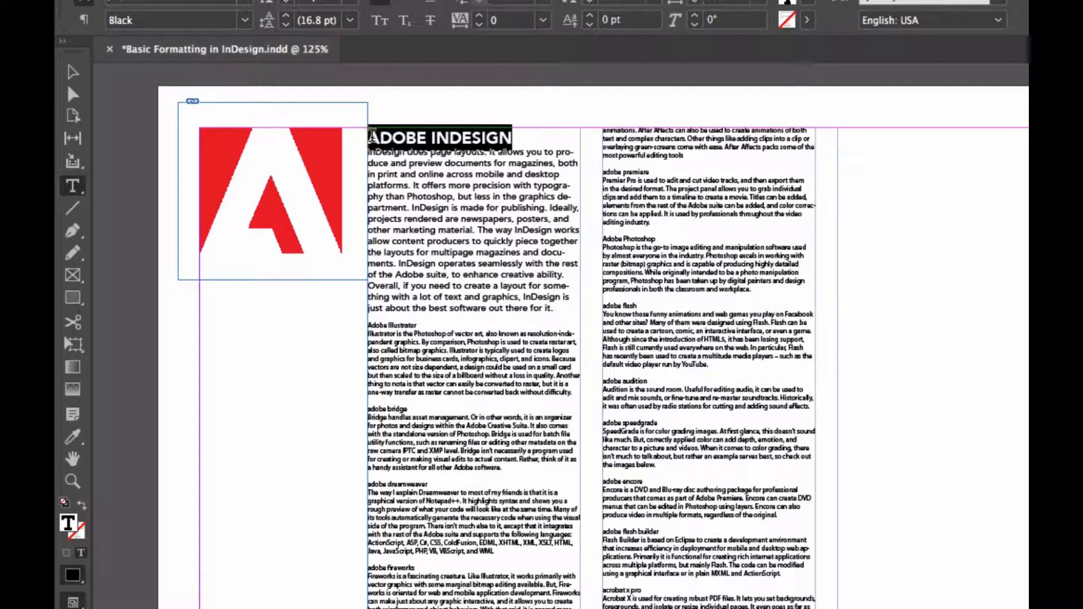
pyautogui.click(72, 436)
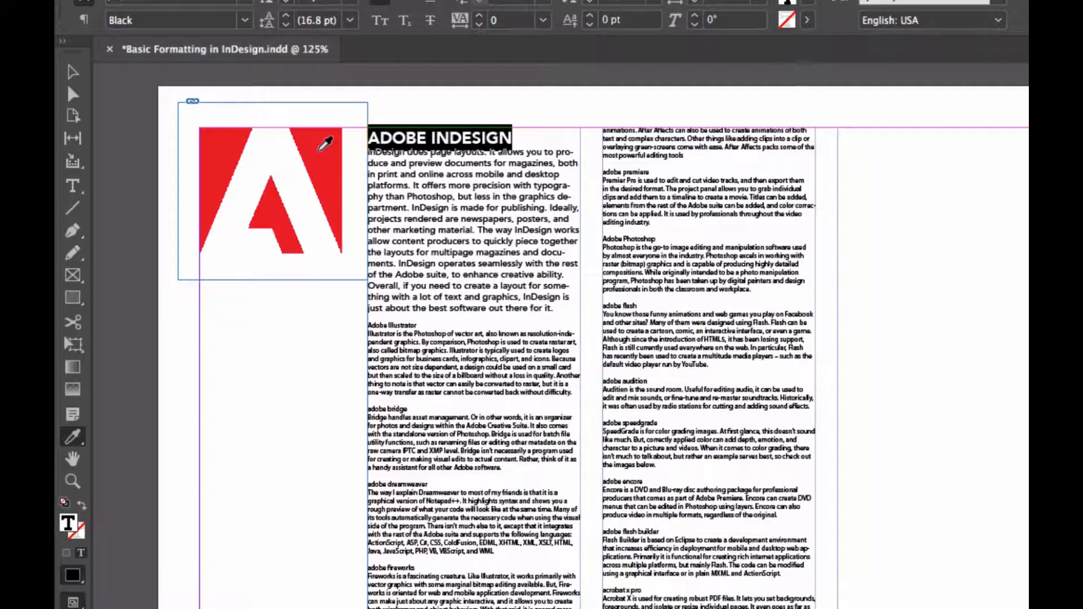
pyautogui.click(320, 149)
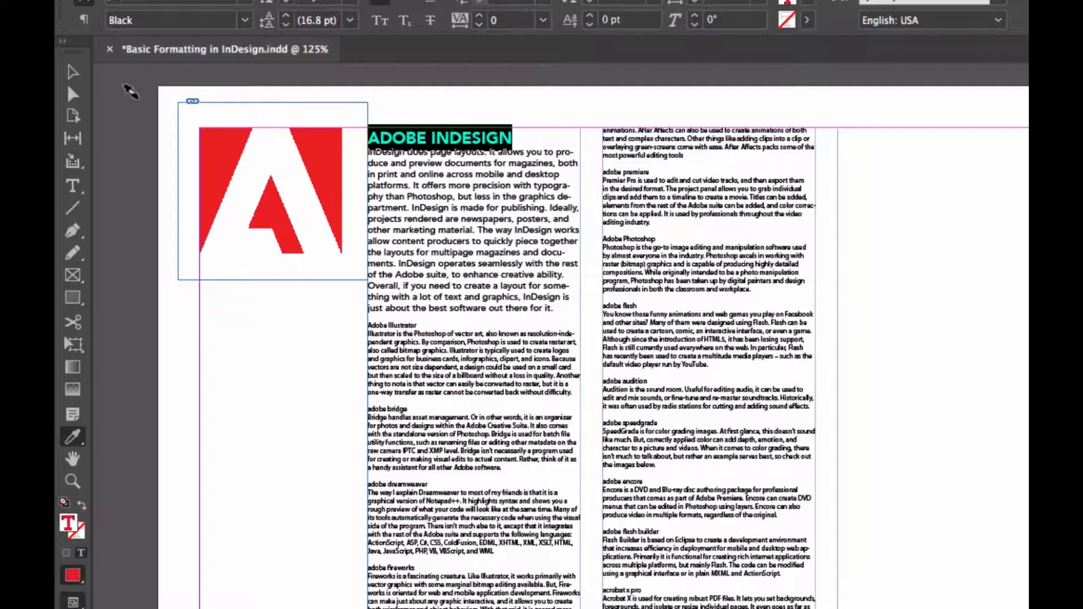
pyautogui.click(72, 74)
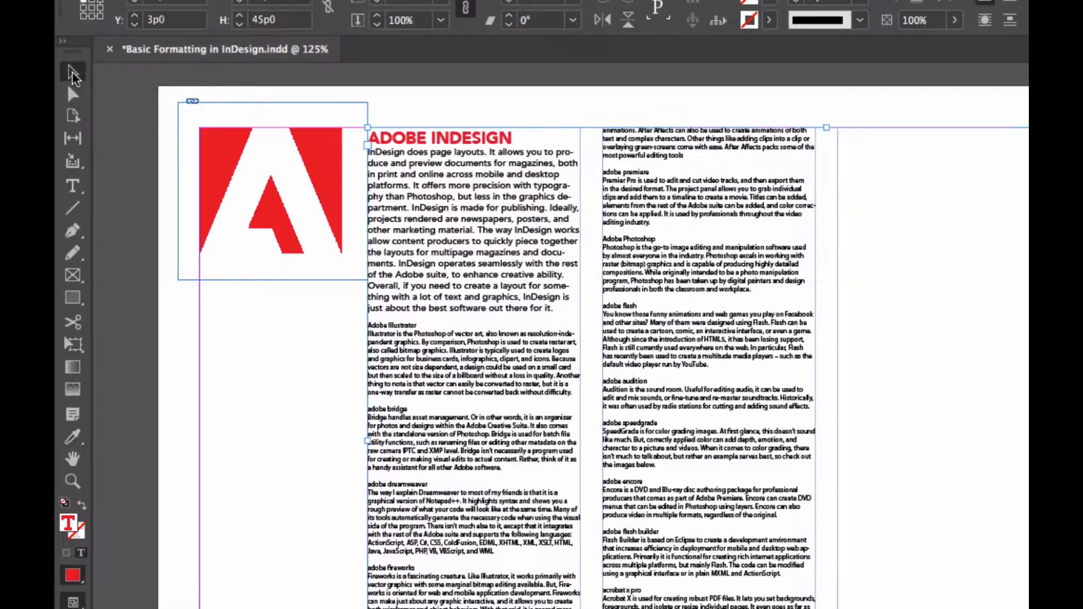
pyautogui.click(474, 120)
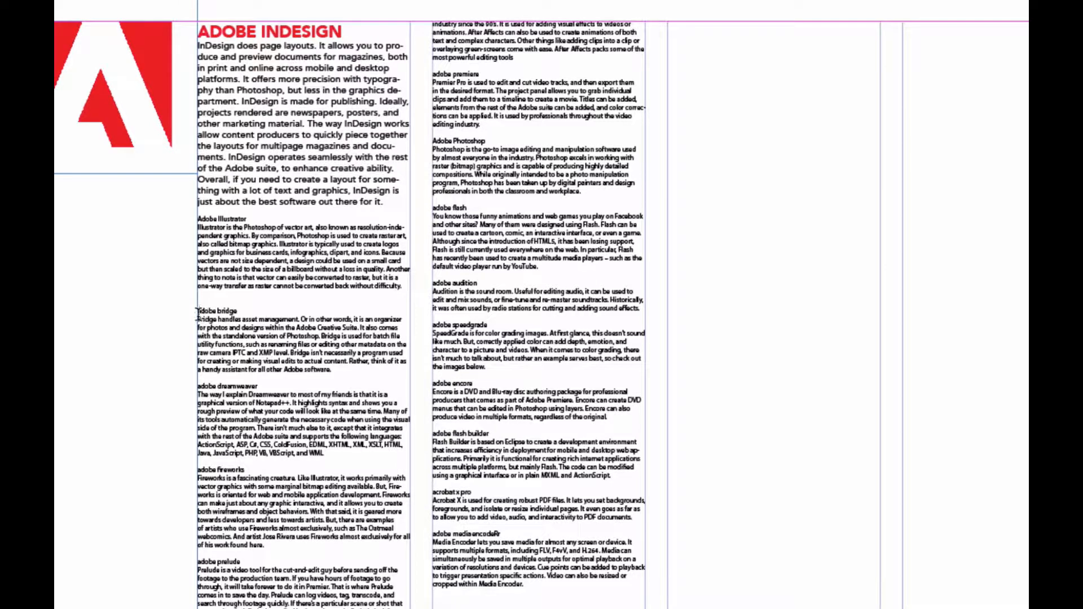
# Try spacing the adobe bridge heading from the Illustrator paragraph above it with extra paragraph returns.
pyautogui.press('BackSpace')
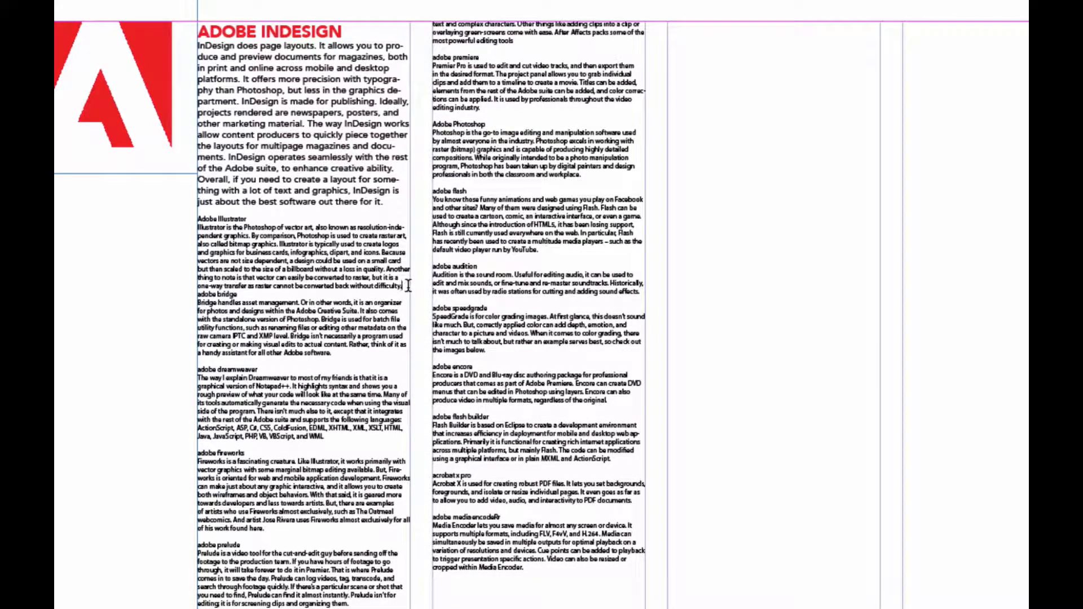
pyautogui.press('Return')
pyautogui.press('Return')
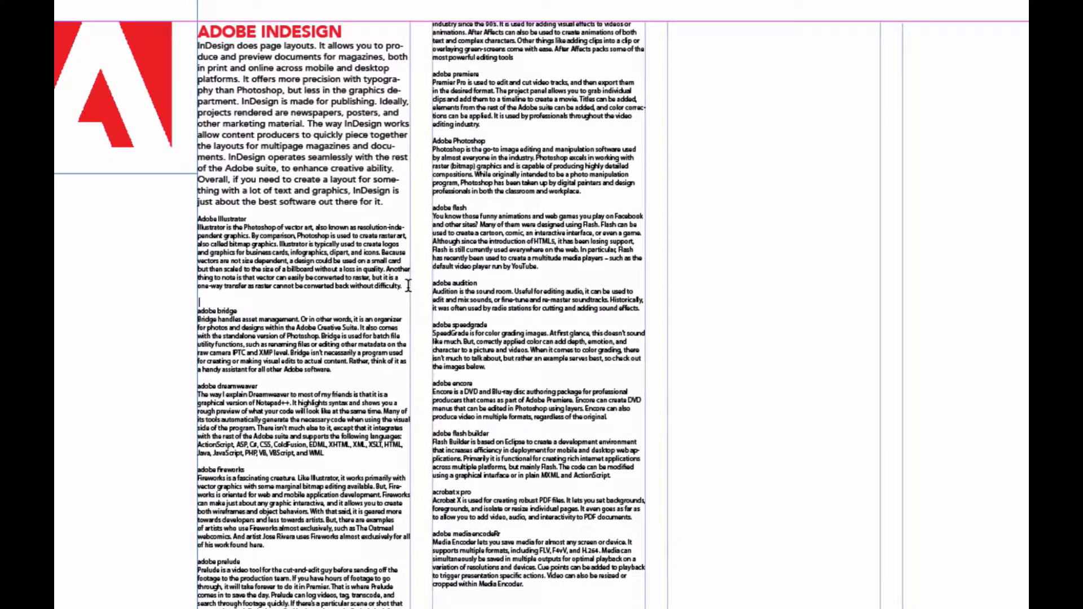
pyautogui.press('Return')
pyautogui.press('Return')
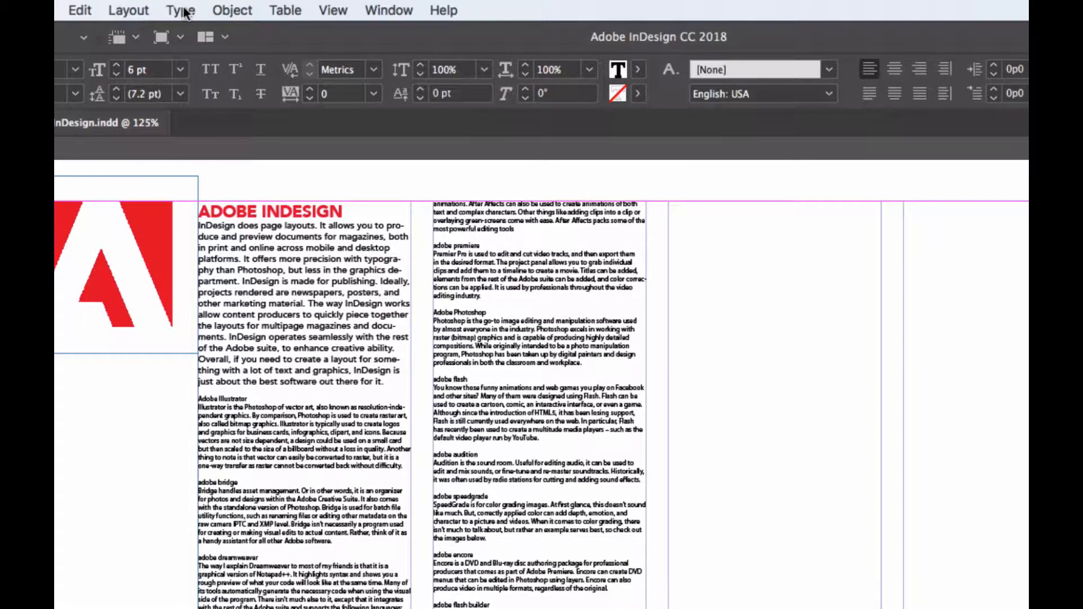
# Show the hidden characters and select the empty paragraph above the Adobe Illustrator heading.
pyautogui.click(185, 10)
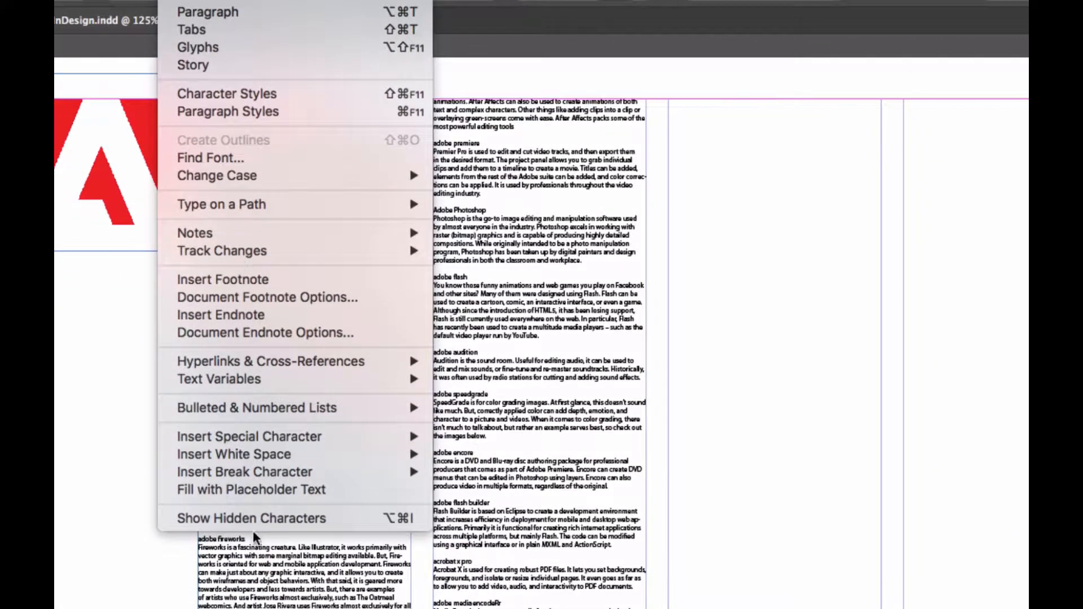
pyautogui.click(249, 517)
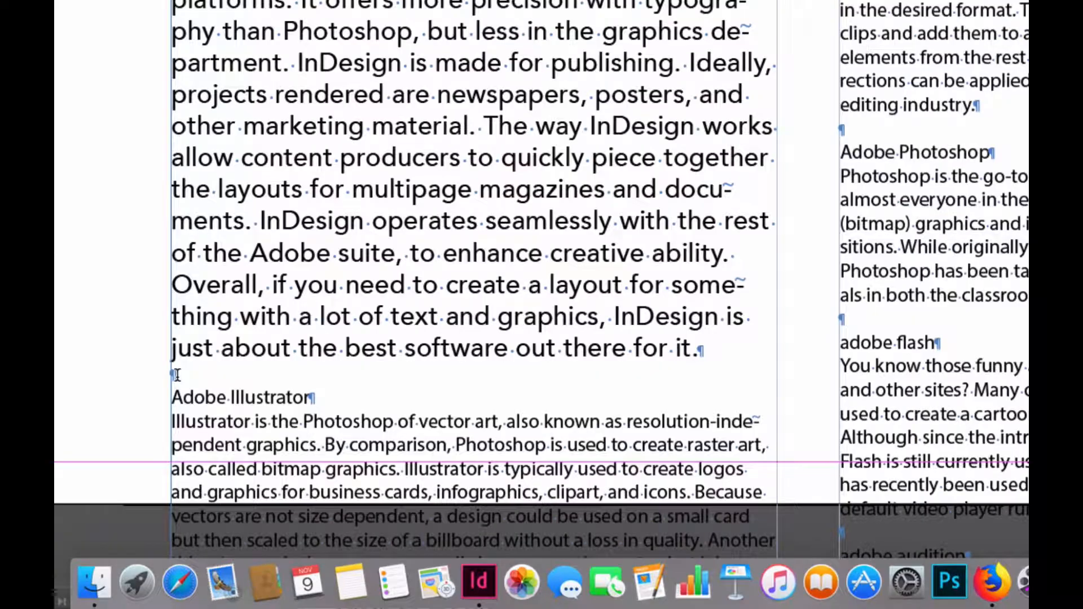
pyautogui.doubleClick(186, 375)
# Try adding four empty paragraphs after the InDesign body paragraph as spacing.
pyautogui.click(703, 347)
pyautogui.press('Return')
pyautogui.press('Return')
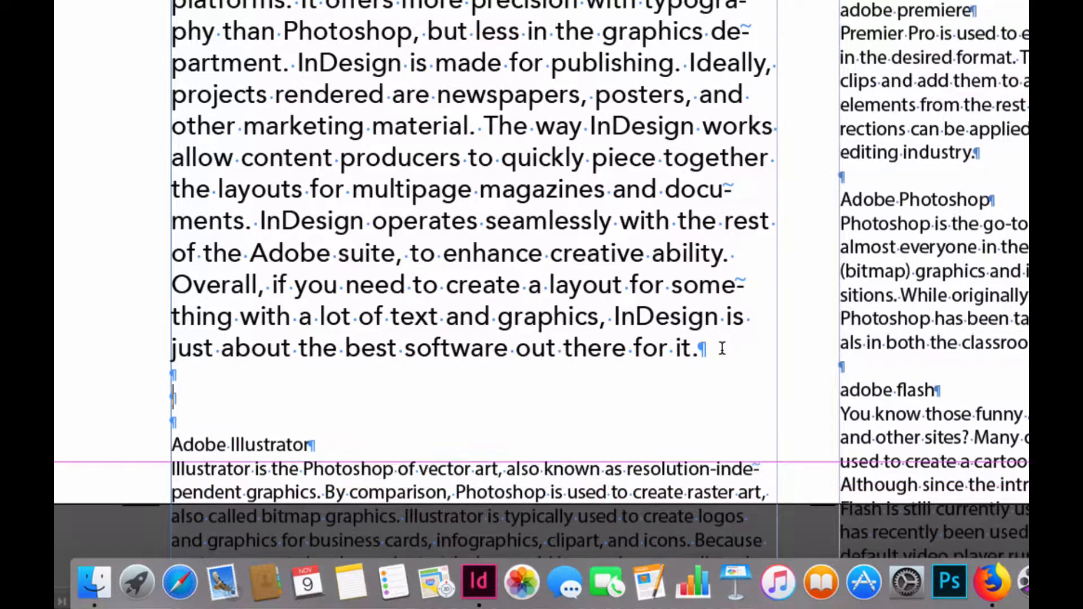
pyautogui.press('Return')
pyautogui.press('Return')
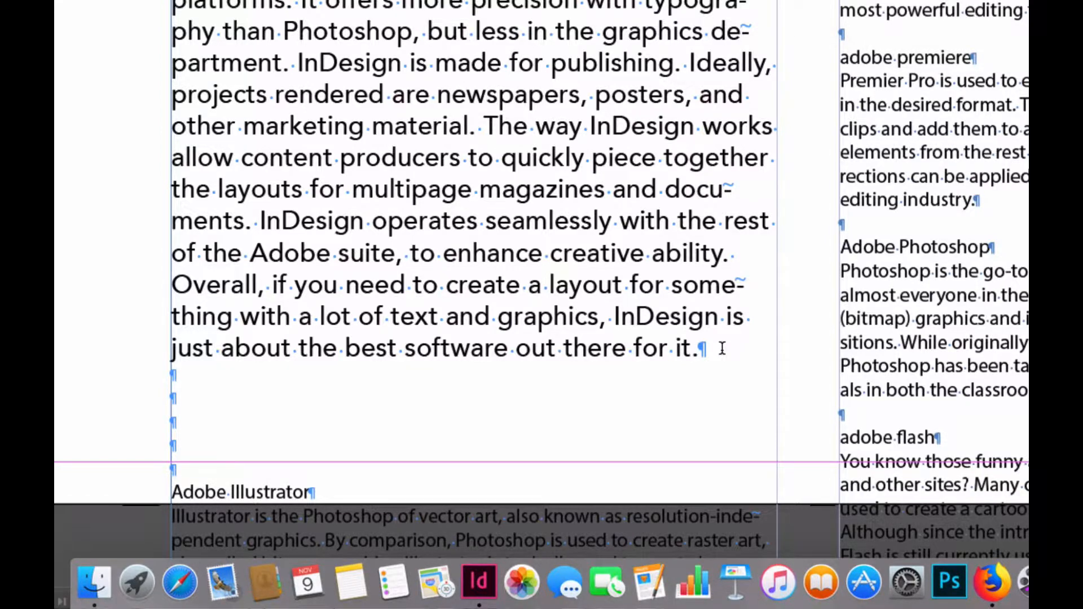
# Delete the empty paragraphs above the Adobe Illustrator and adobe bridge headings.
pyautogui.press('BackSpace')
pyautogui.press('BackSpace')
pyautogui.press('BackSpace')
pyautogui.press('BackSpace')
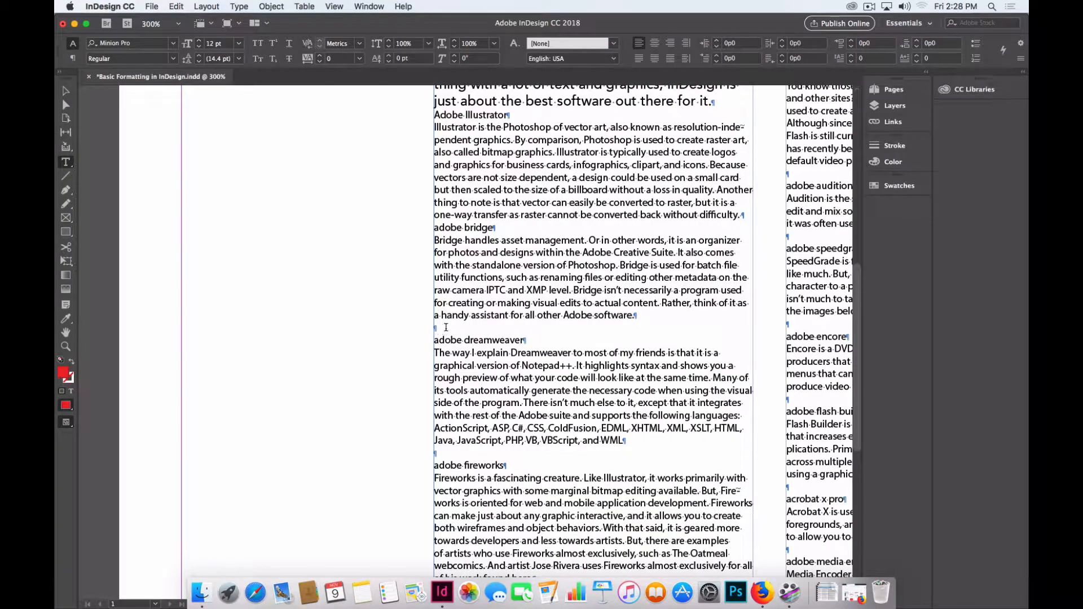
# Highlight the two consecutive paragraph marks between the adobe bridge paragraph and the adobe dreamweaver heading.
pyautogui.moveTo(435, 327); pyautogui.dragTo(450, 327)
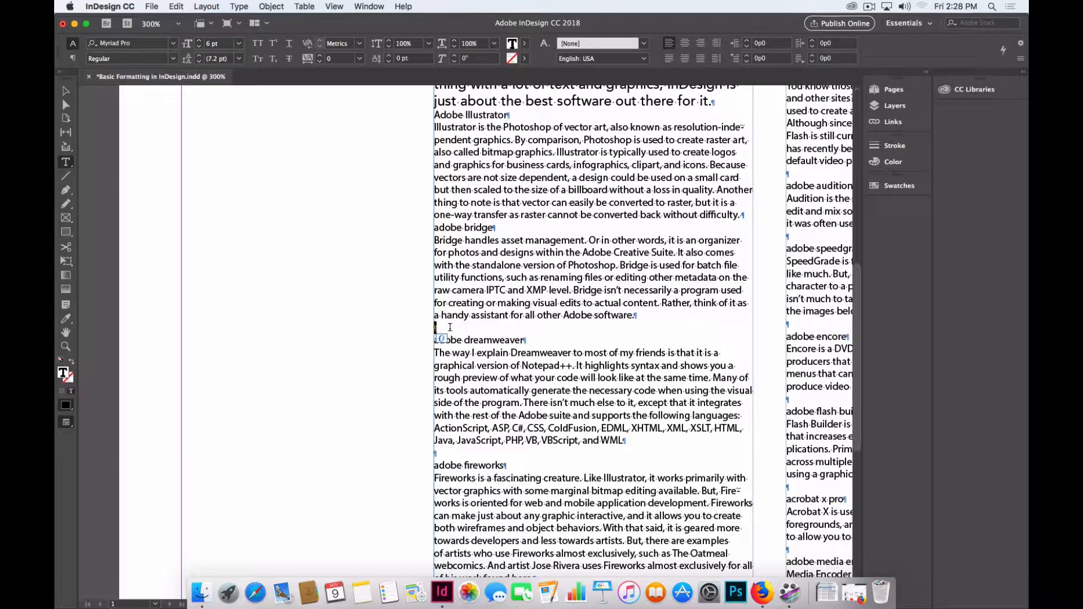
pyautogui.click(441, 453)
pyautogui.moveTo(434, 327); pyautogui.dragTo(446, 328)
pyautogui.moveTo(635, 315); pyautogui.dragTo(639, 316)
pyautogui.click(403, 337)
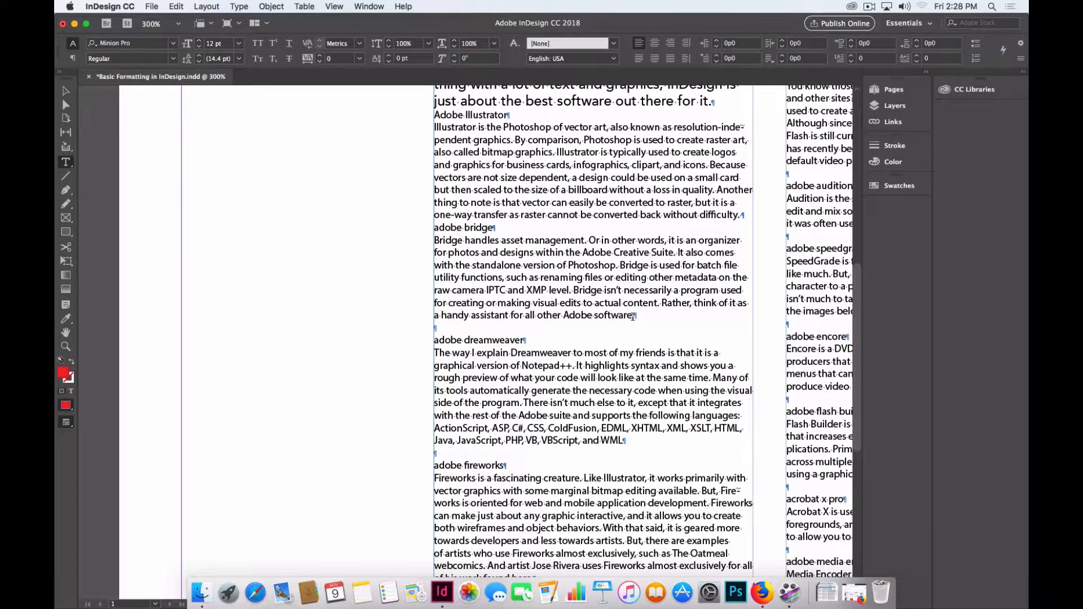
pyautogui.moveTo(635, 315); pyautogui.dragTo(527, 320)
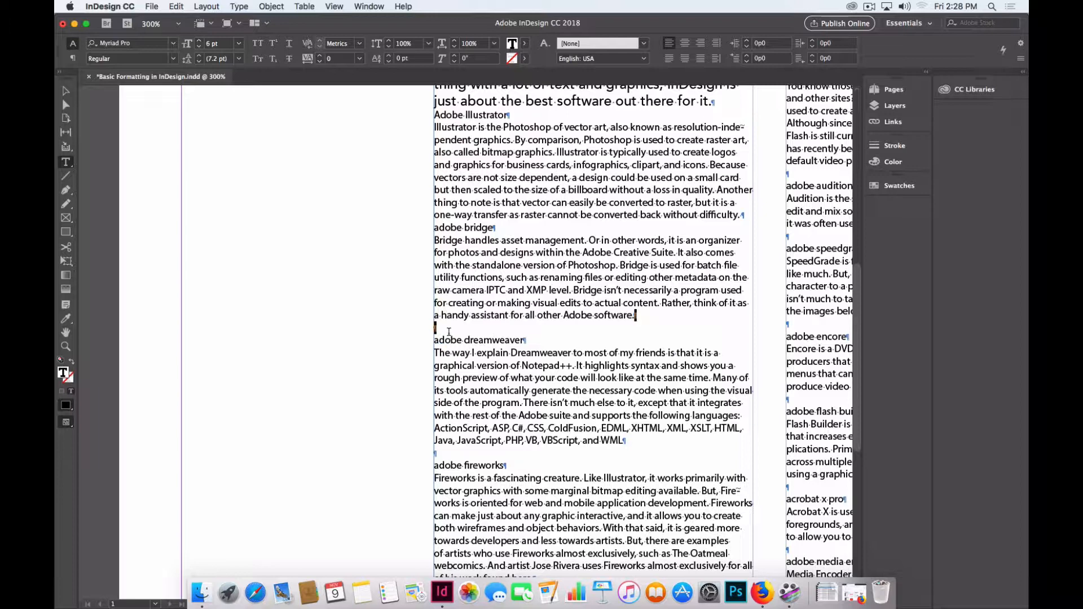
# Set up a Find/Change text query that finds ^p^p and changes it to ^p.
pyautogui.click(178, 6)
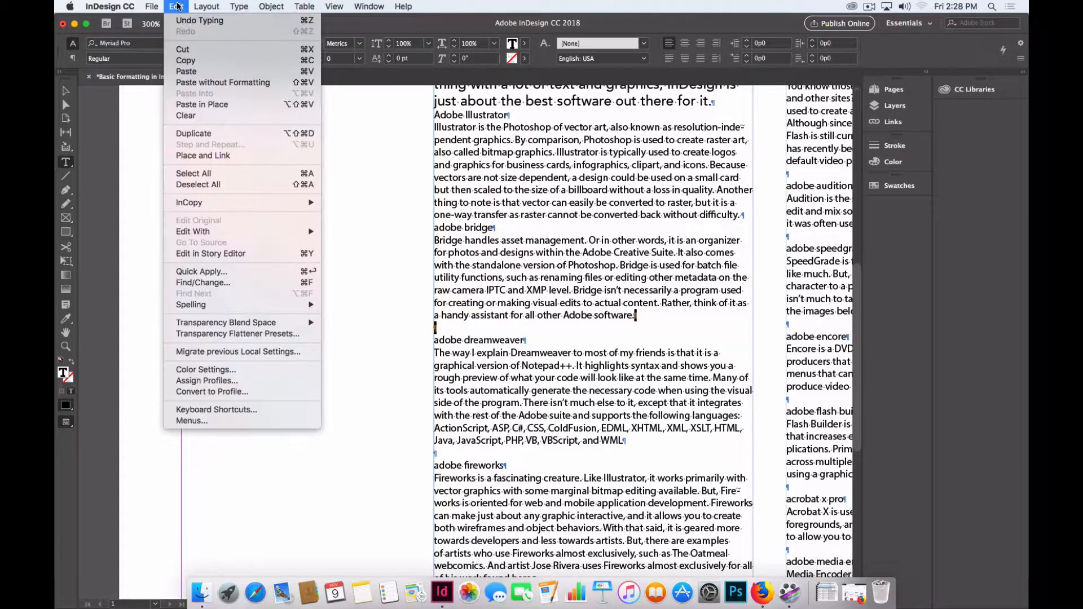
pyautogui.click(237, 282)
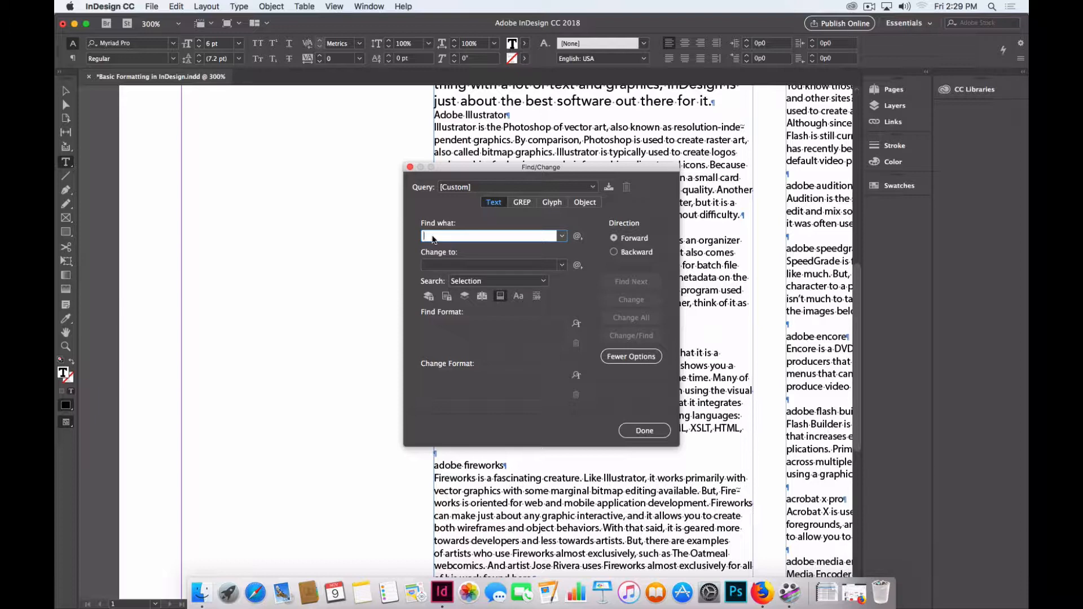
pyautogui.write('^p^p')
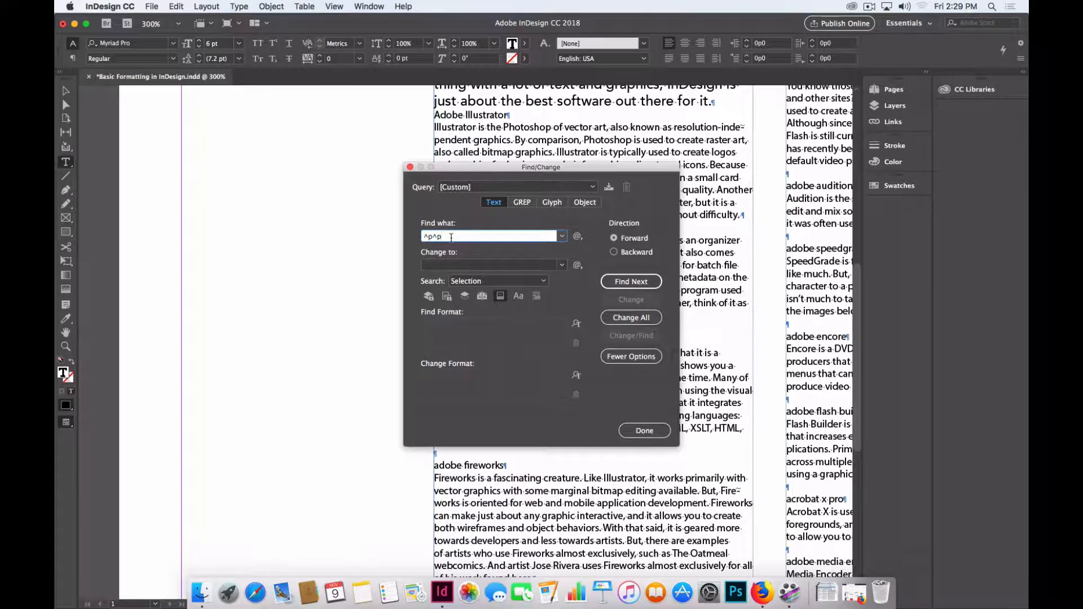
pyautogui.click(438, 266)
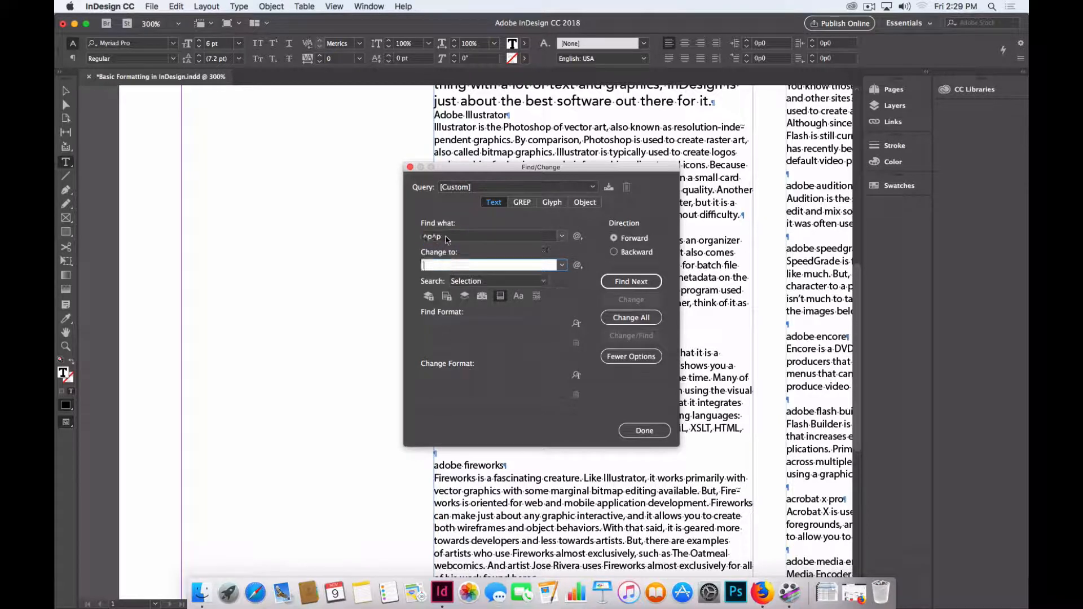
pyautogui.click(447, 240)
pyautogui.click(453, 264)
pyautogui.write('^p^p')
pyautogui.moveTo(444, 266); pyautogui.dragTo(435, 265)
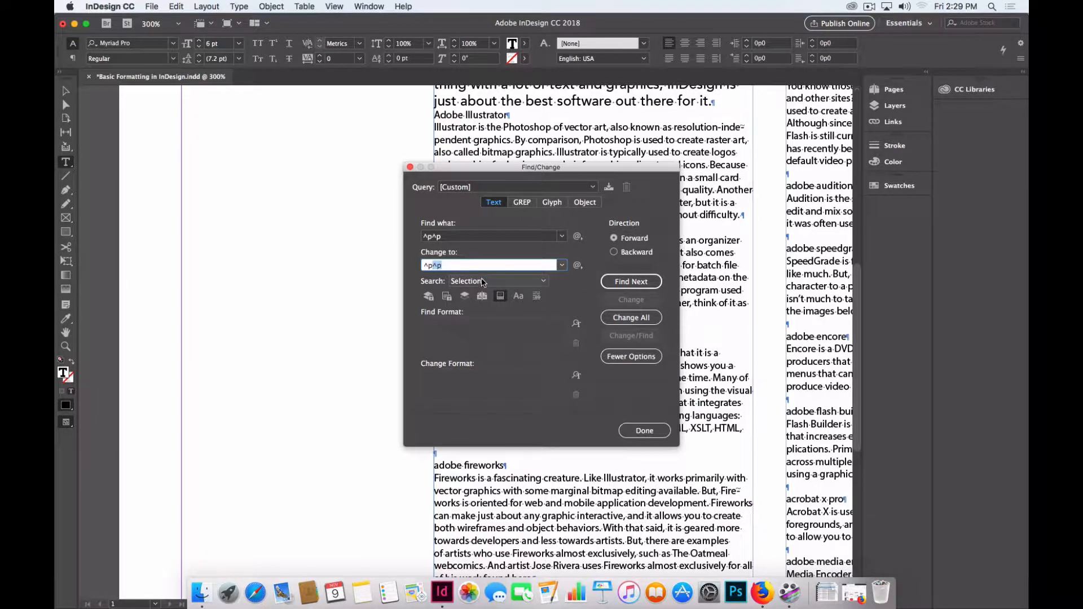
pyautogui.press('BackSpace')
# Limit the Find/Change search to Story and move the dialog clear of the text columns.
pyautogui.click(544, 282)
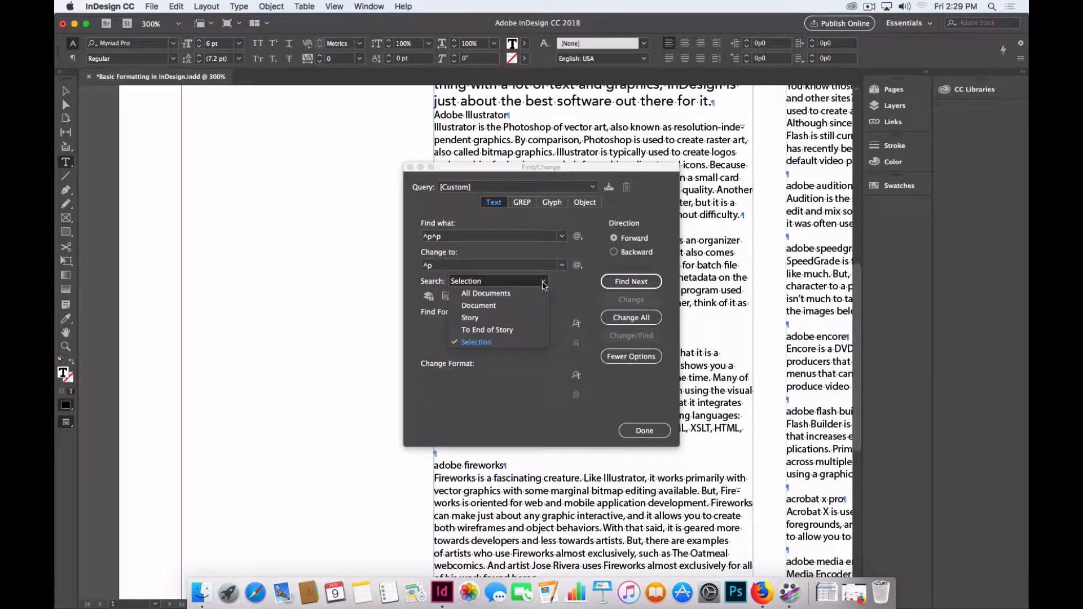
pyautogui.click(479, 318)
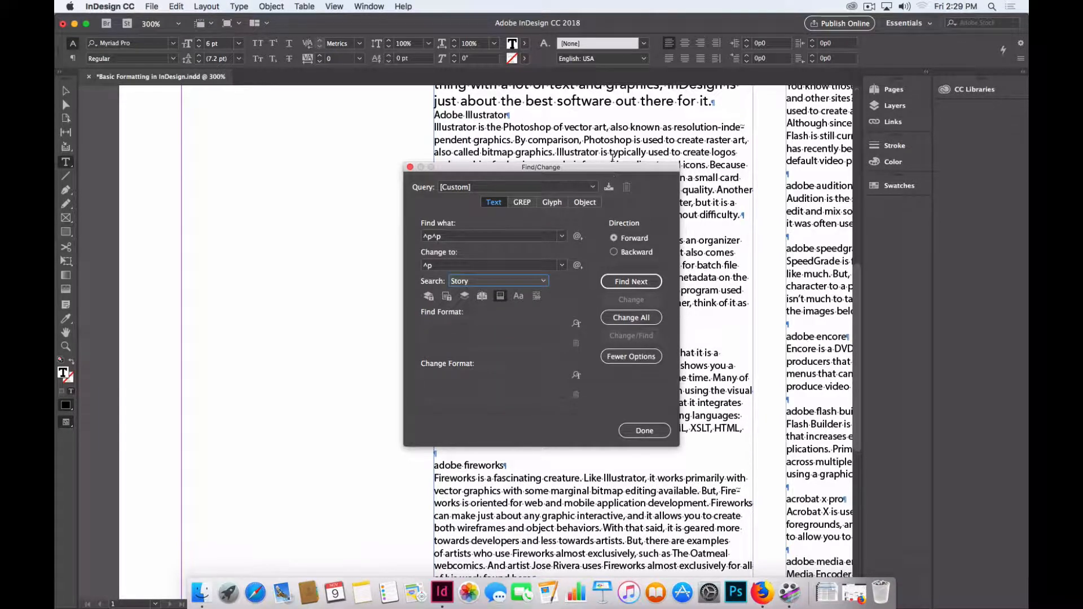
pyautogui.moveTo(624, 168); pyautogui.dragTo(358, 149)
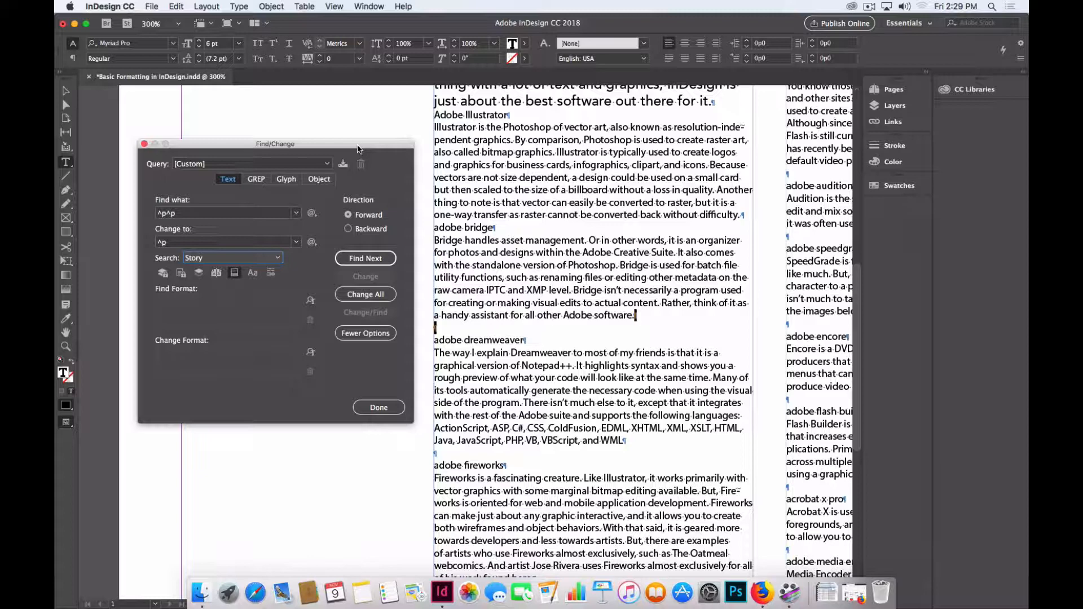
# Find the double paragraph returns and replace them one at a time from adobe dreamweaver through adobe prelude.
pyautogui.click(352, 259)
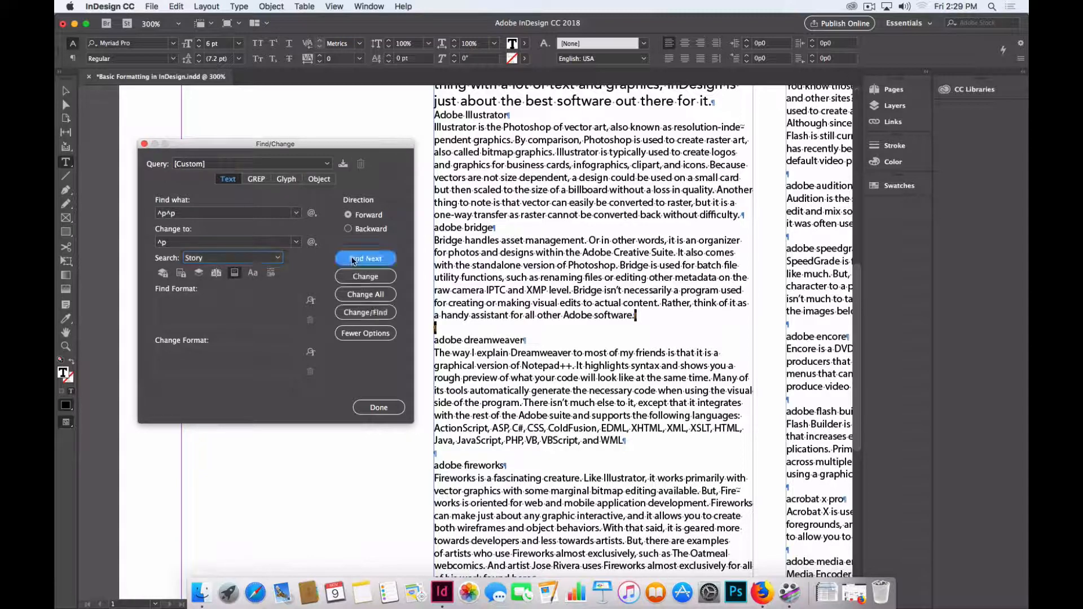
pyautogui.click(355, 314)
pyautogui.click(361, 292)
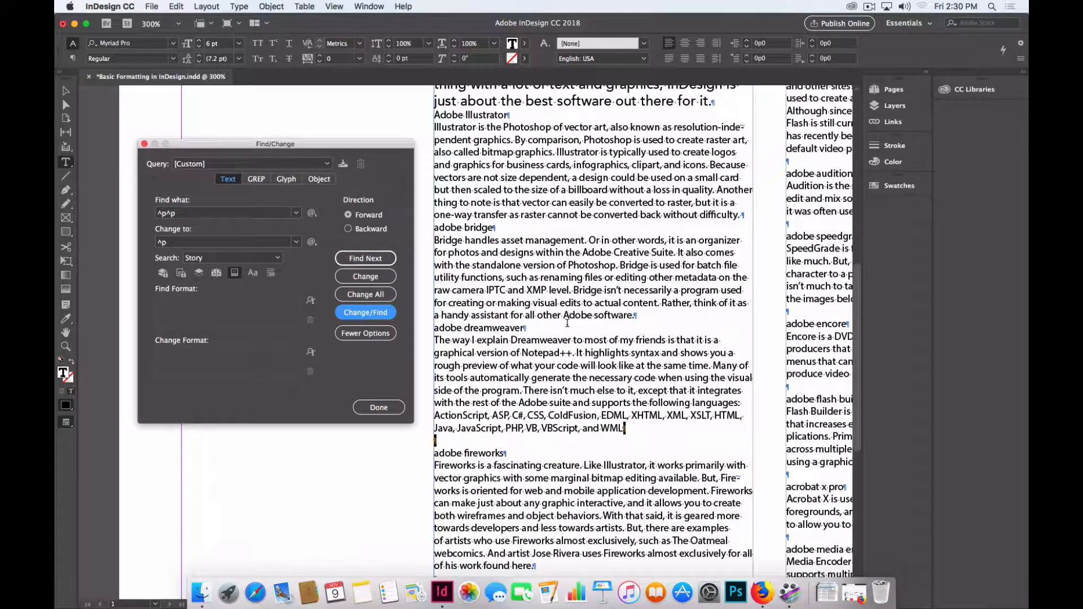
pyautogui.click(375, 315)
pyautogui.click(375, 315)
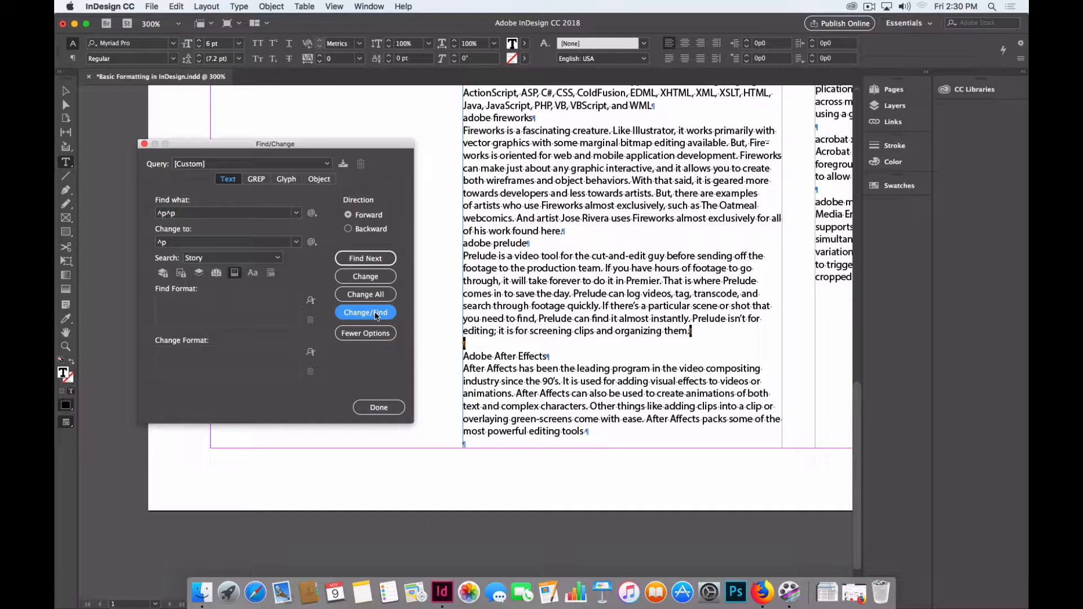
# Replace all remaining double paragraph returns in the story at once and close Find/Change.
pyautogui.click(380, 298)
pyautogui.click(380, 298)
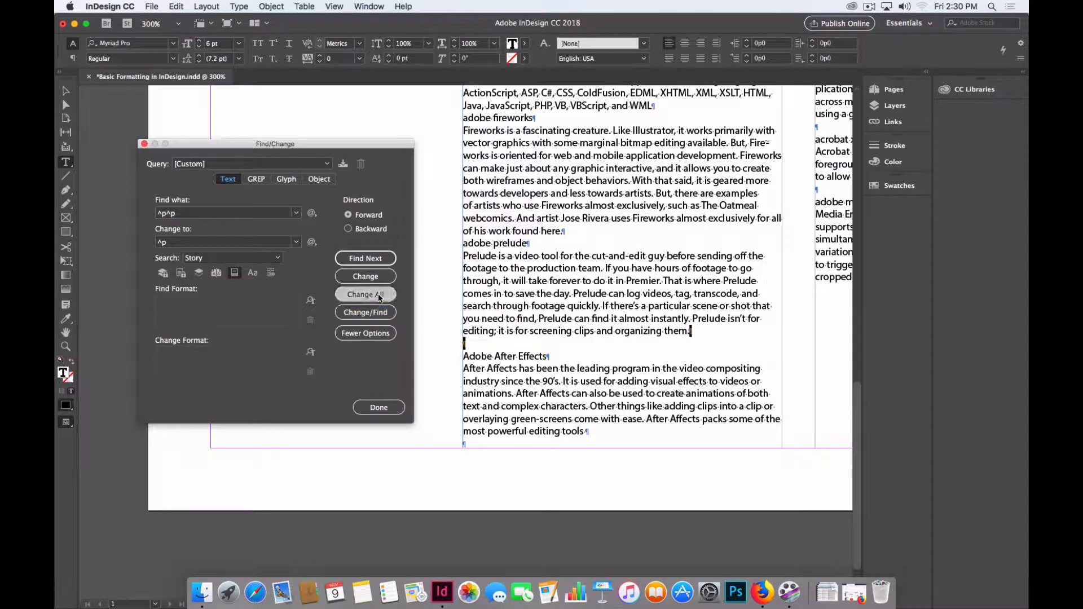
pyautogui.press('Return')
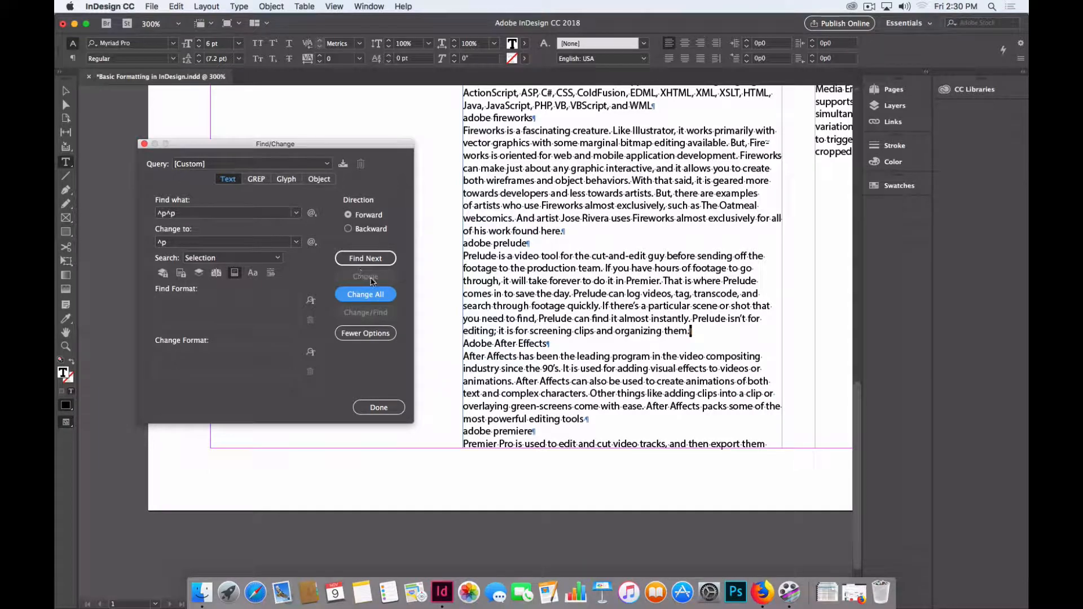
pyautogui.click(379, 408)
pyautogui.click(380, 410)
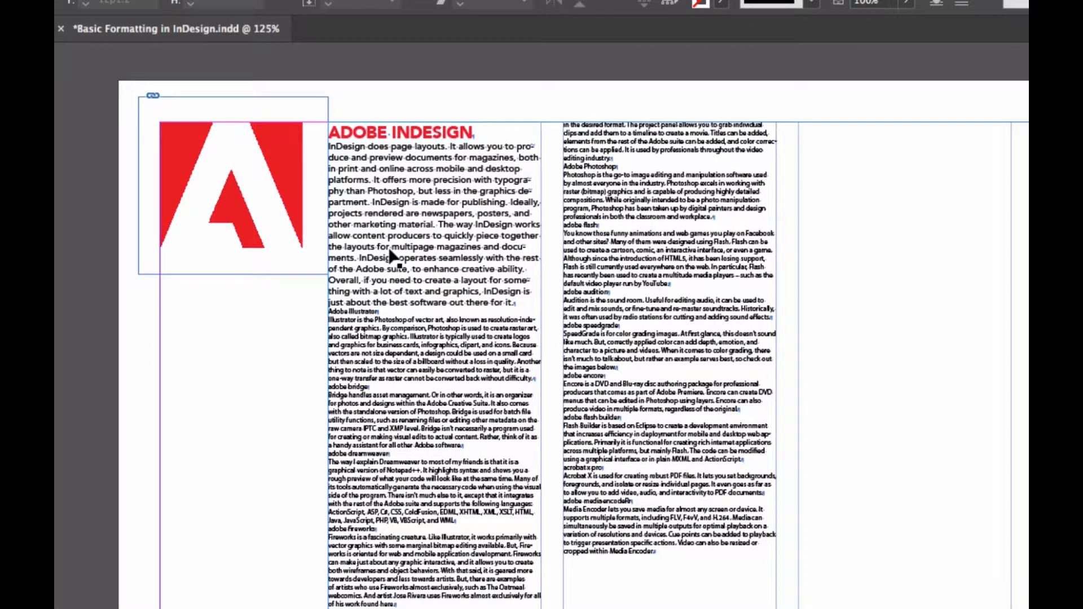
# Set the space after the body paragraph under ADOBE INDESIGN to 0p10.
pyautogui.click(386, 247)
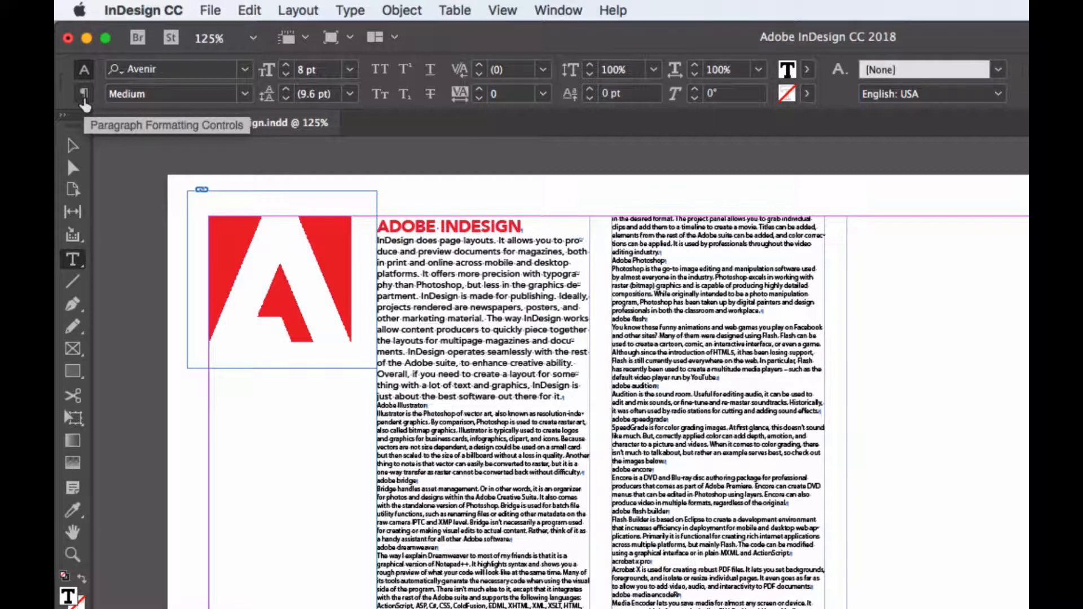
pyautogui.click(83, 101)
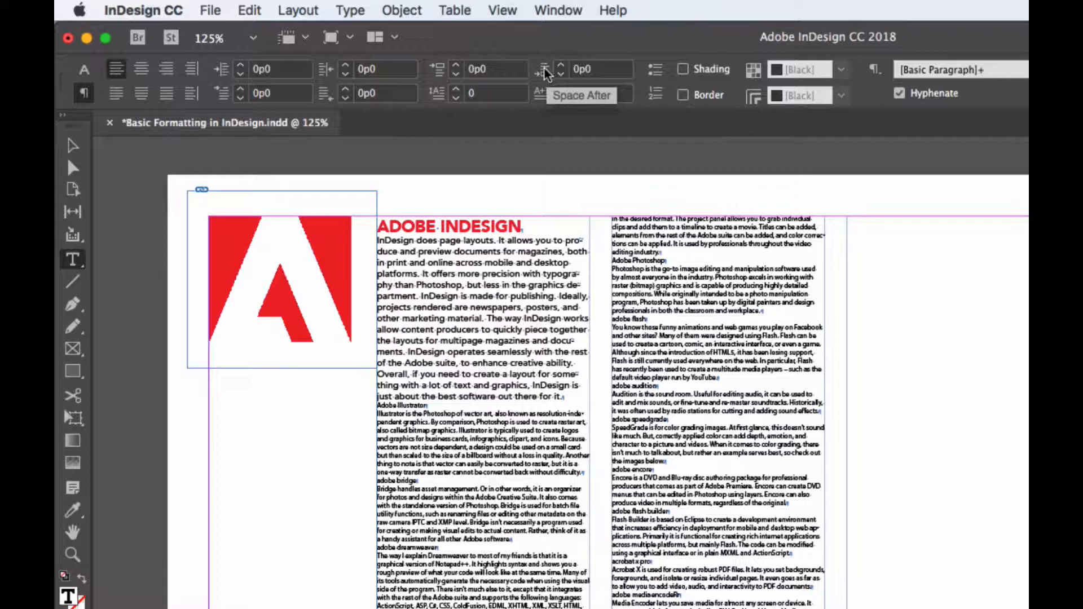
pyautogui.click(600, 73)
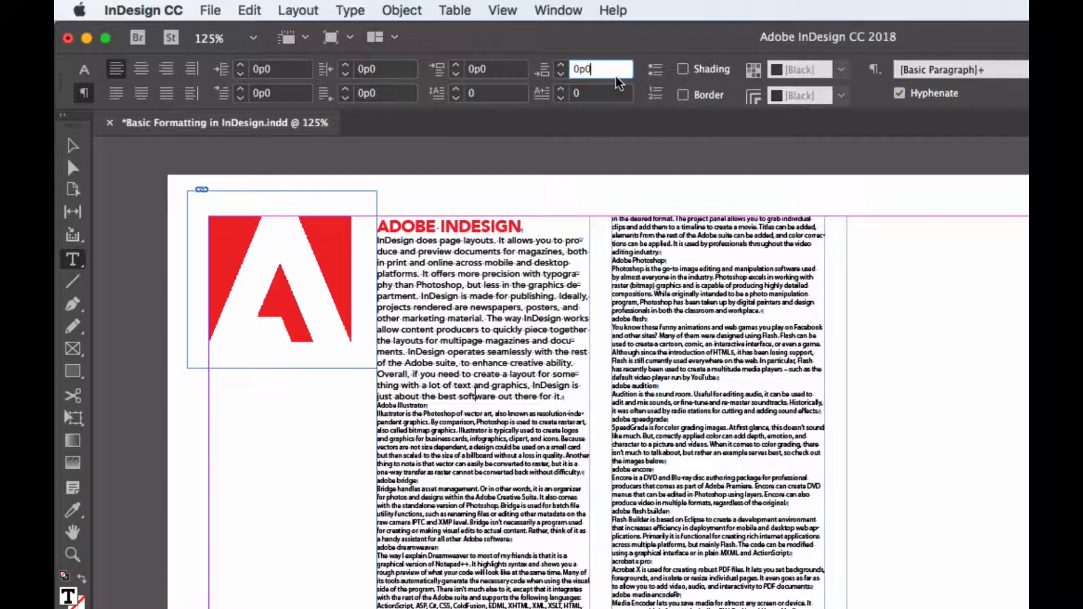
pyautogui.press('Up')
pyautogui.press('Up')
pyautogui.press('Up')
pyautogui.press('Up')
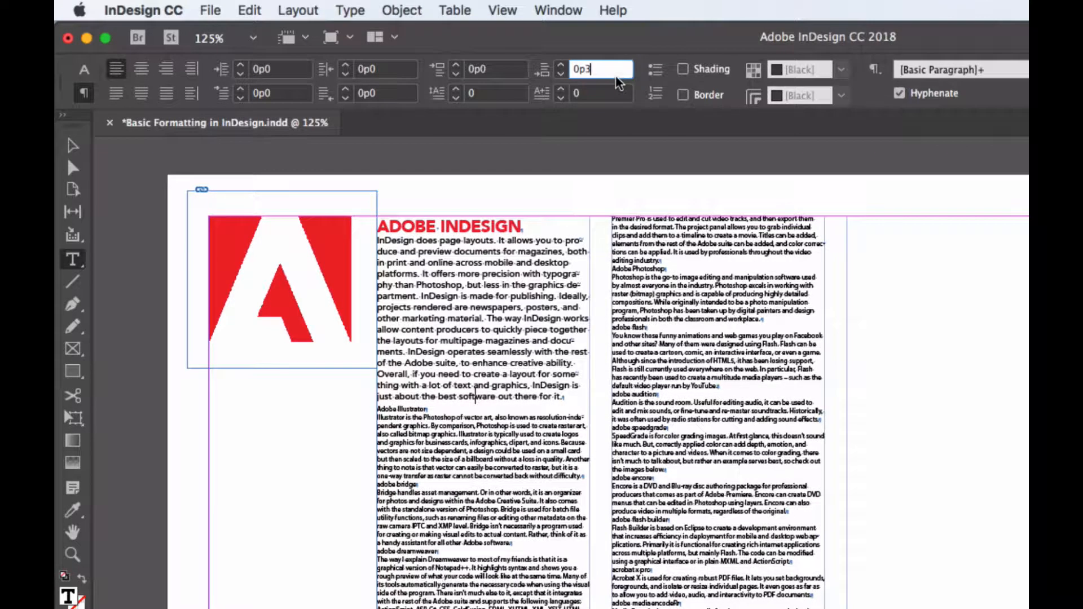
pyautogui.press('Up')
pyautogui.press('Up')
pyautogui.press('Up')
pyautogui.press('Up')
pyautogui.press('Up')
pyautogui.press('Up')
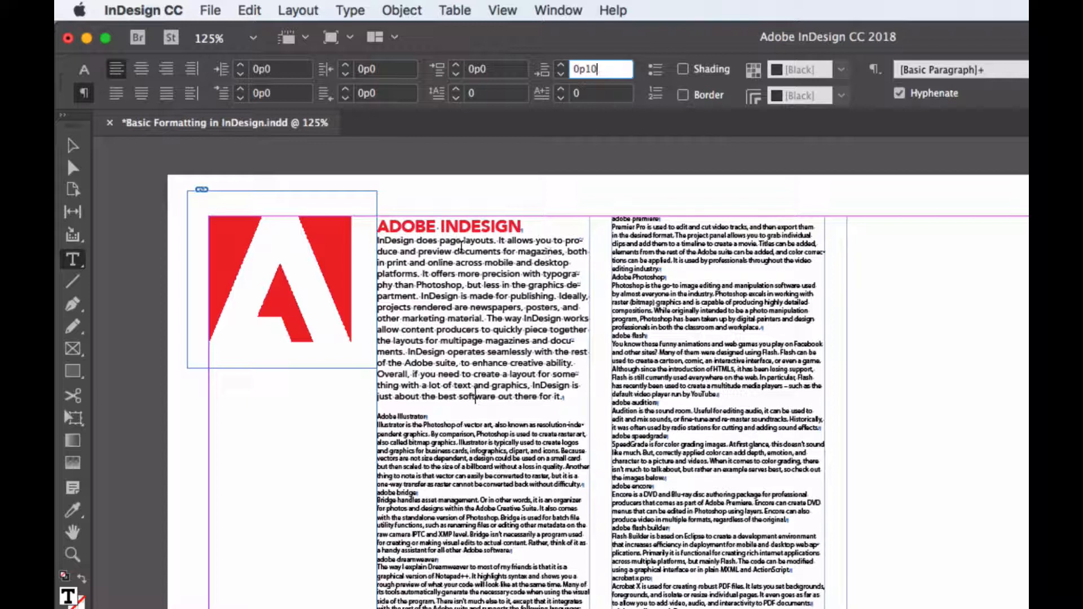
# Set the space after the ADOBE INDESIGN heading to 0p2.
pyautogui.click(472, 225)
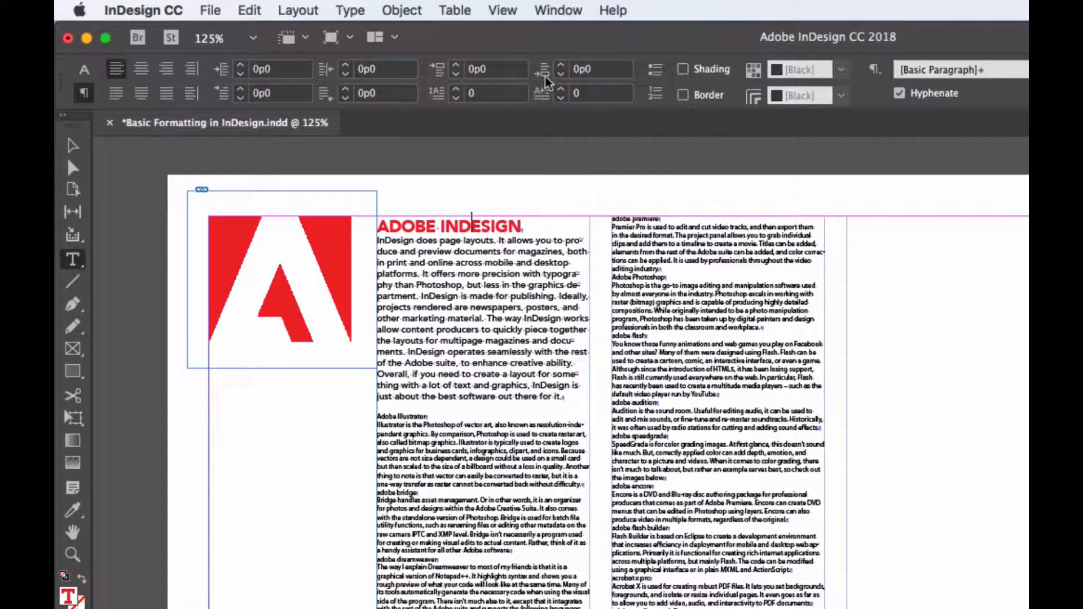
pyautogui.click(598, 72)
pyautogui.press('Up')
pyautogui.press('Up')
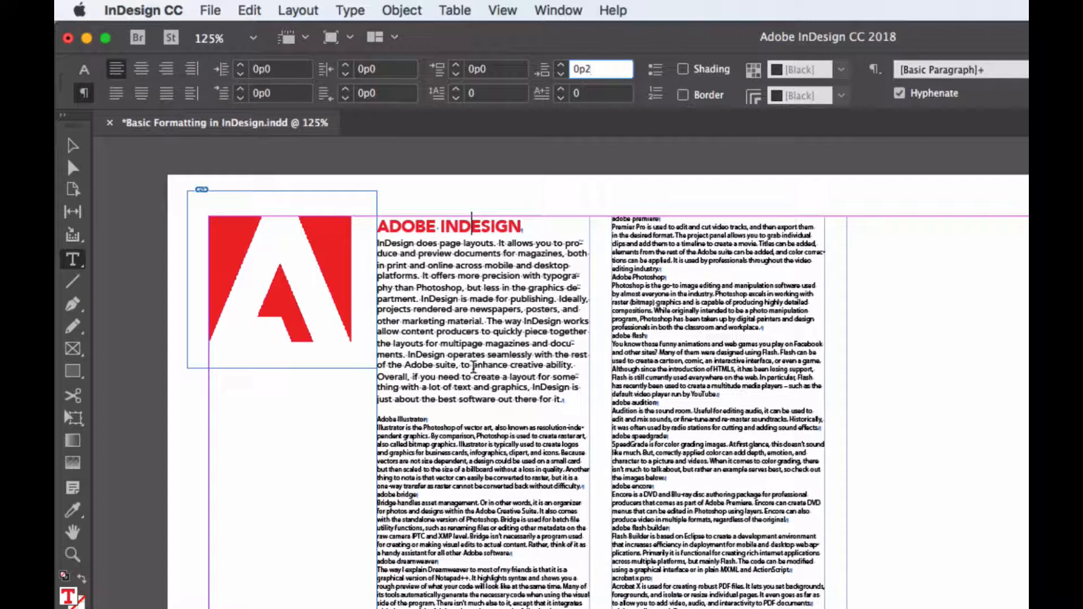
# Copy the ADOBE INDESIGN heading's formatting onto the Adobe Illustrator heading with the Eyedropper tool.
pyautogui.moveTo(378, 419)
pyautogui.mouseDown()
pyautogui.moveTo(431, 421)
pyautogui.moveTo(377, 421)
pyautogui.mouseUp()
pyautogui.click(440, 420)
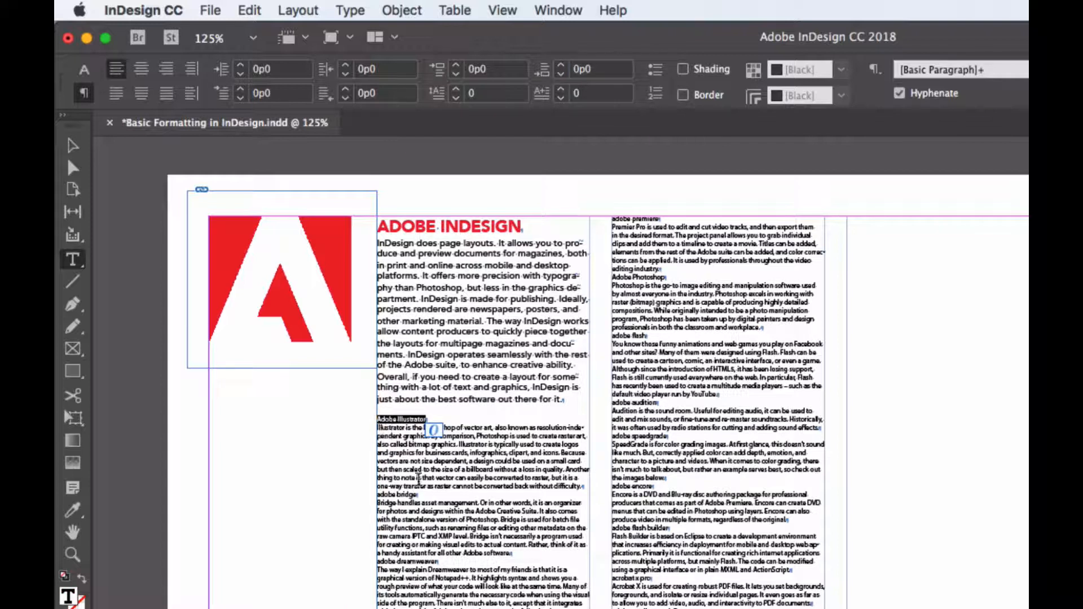
pyautogui.click(426, 493)
pyautogui.moveTo(426, 493); pyautogui.dragTo(370, 426)
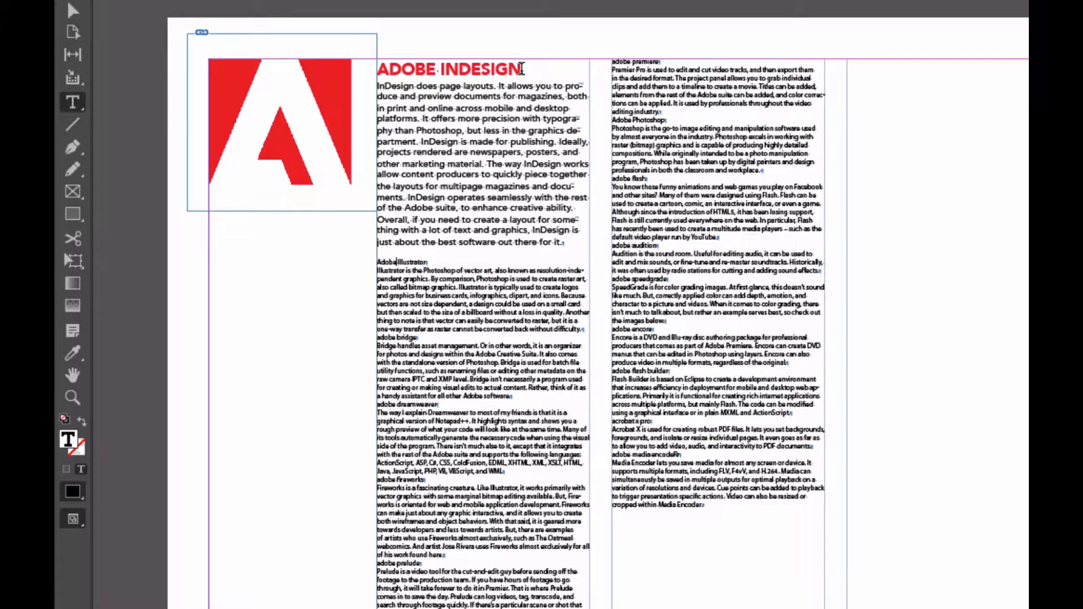
pyautogui.moveTo(522, 68); pyautogui.dragTo(379, 70)
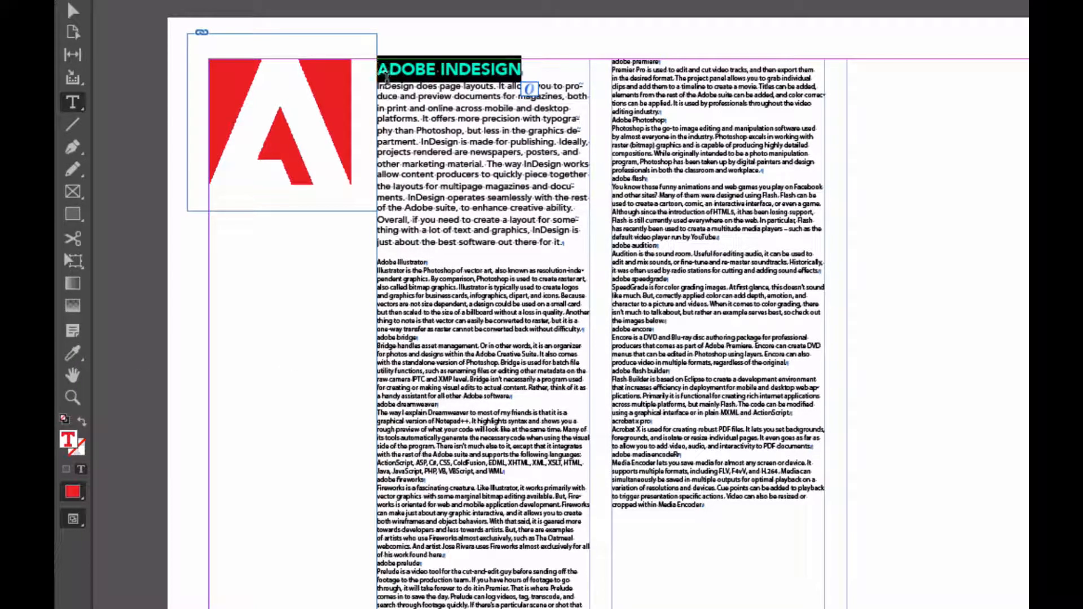
pyautogui.click(435, 263)
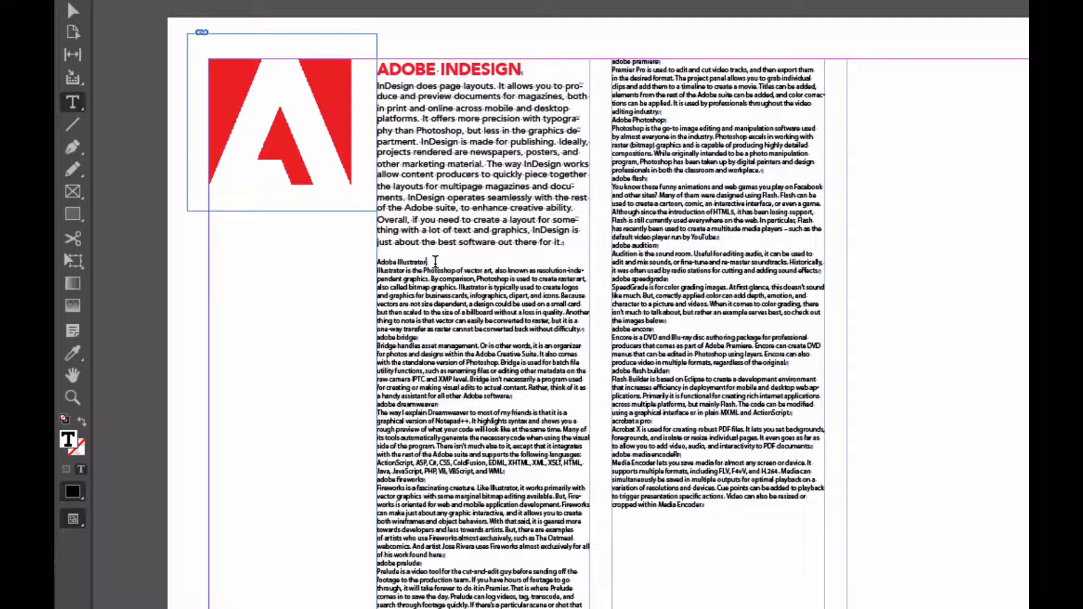
pyautogui.moveTo(436, 263); pyautogui.dragTo(374, 262)
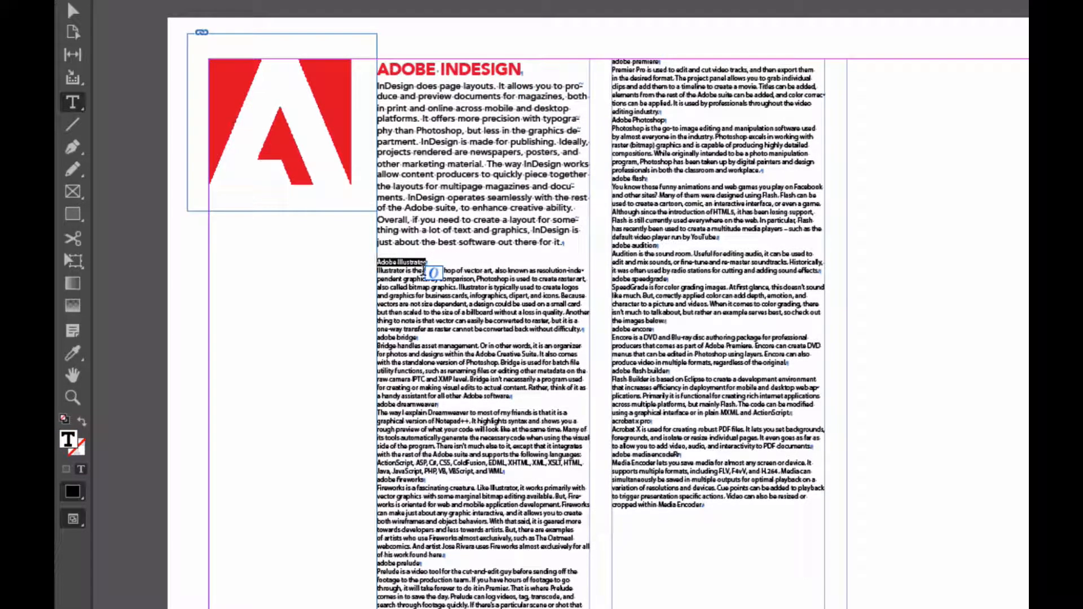
pyautogui.click(73, 359)
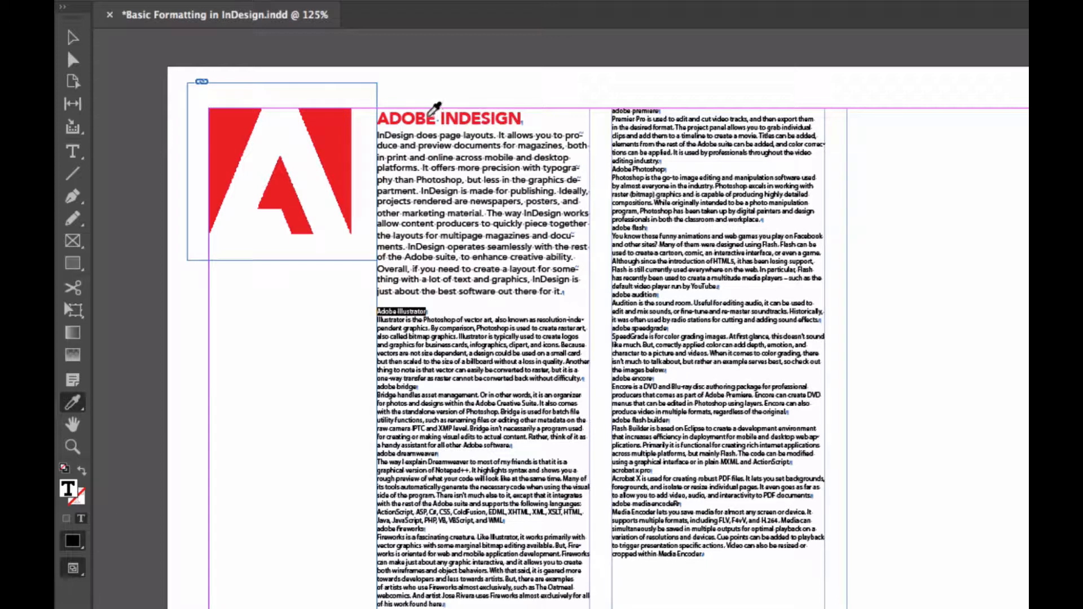
pyautogui.click(429, 116)
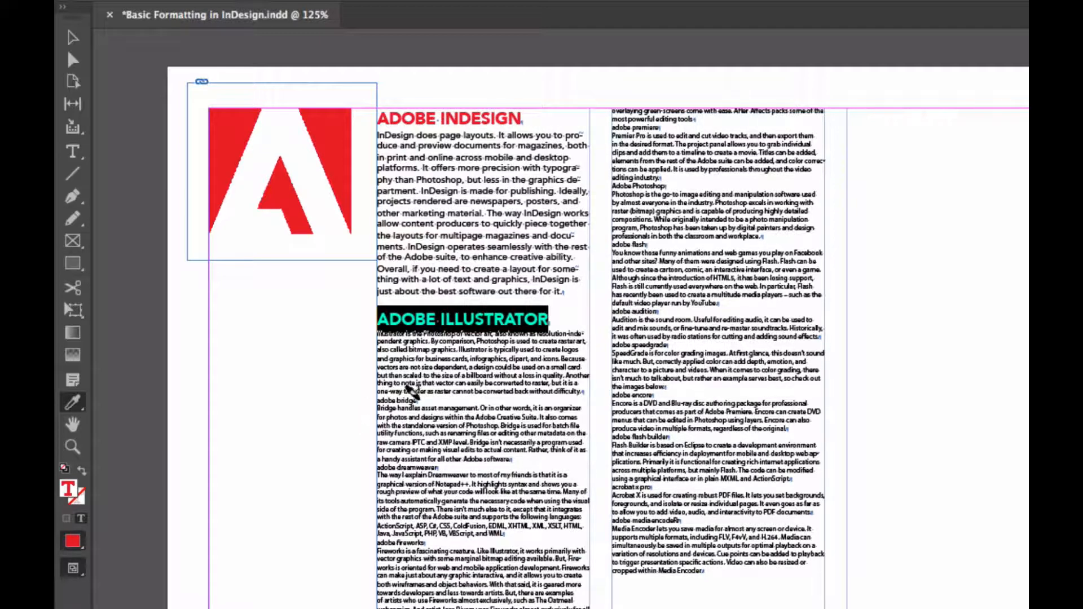
# Apply the sampled heading formatting to the other software headings, including adobe bridge, dreamweaver, fireworks, encore, speedgrade and audition.
pyautogui.moveTo(420, 401); pyautogui.dragTo(364, 395)
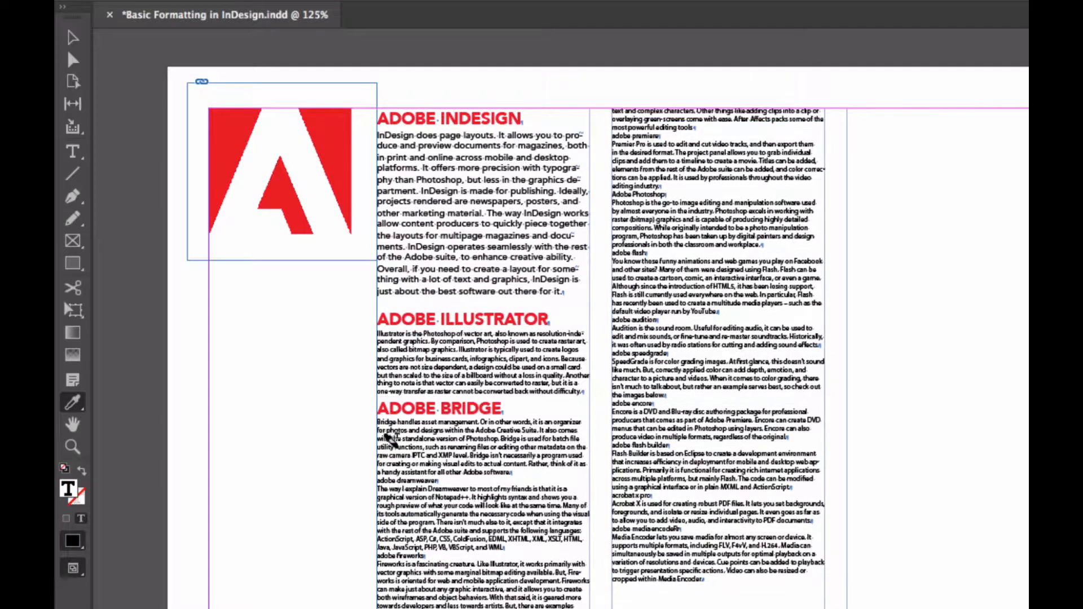
pyautogui.scroll(-1, 438, 476)
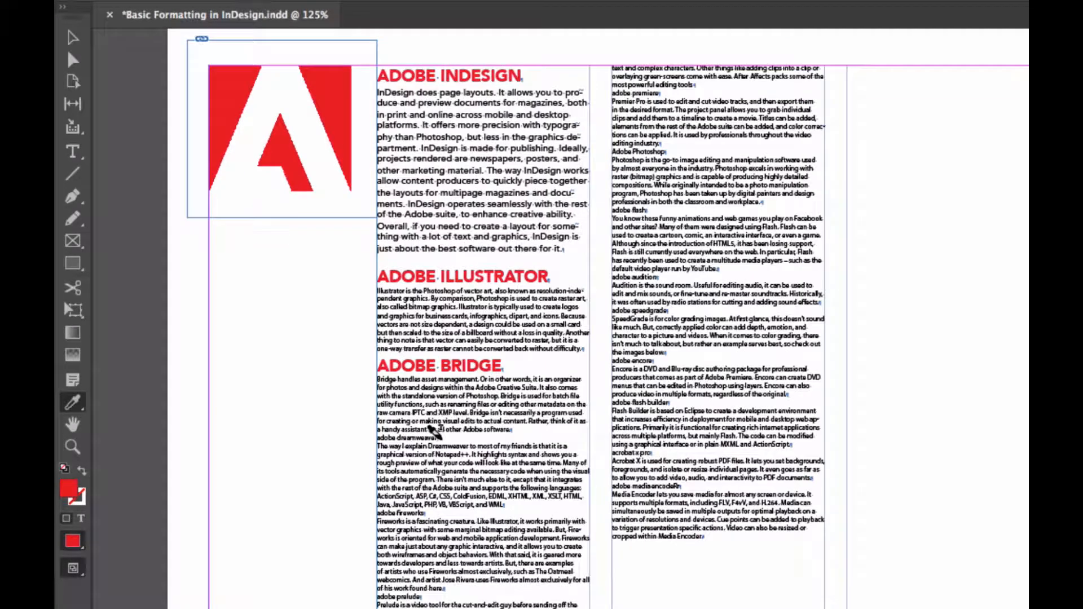
pyautogui.moveTo(436, 437); pyautogui.dragTo(367, 435)
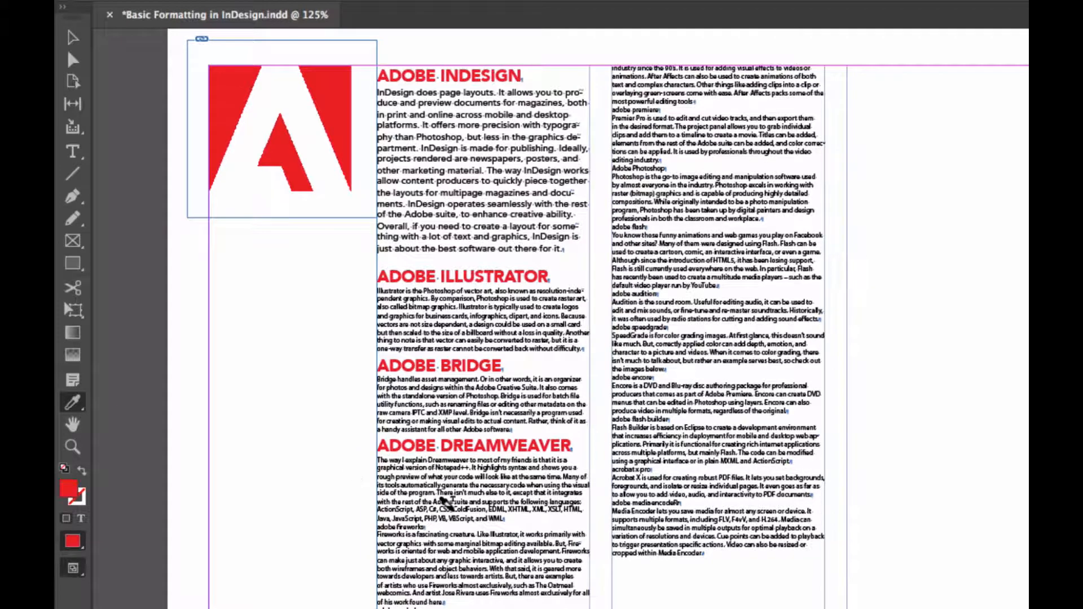
pyautogui.moveTo(432, 522); pyautogui.dragTo(378, 525)
pyautogui.moveTo(655, 394); pyautogui.dragTo(613, 395)
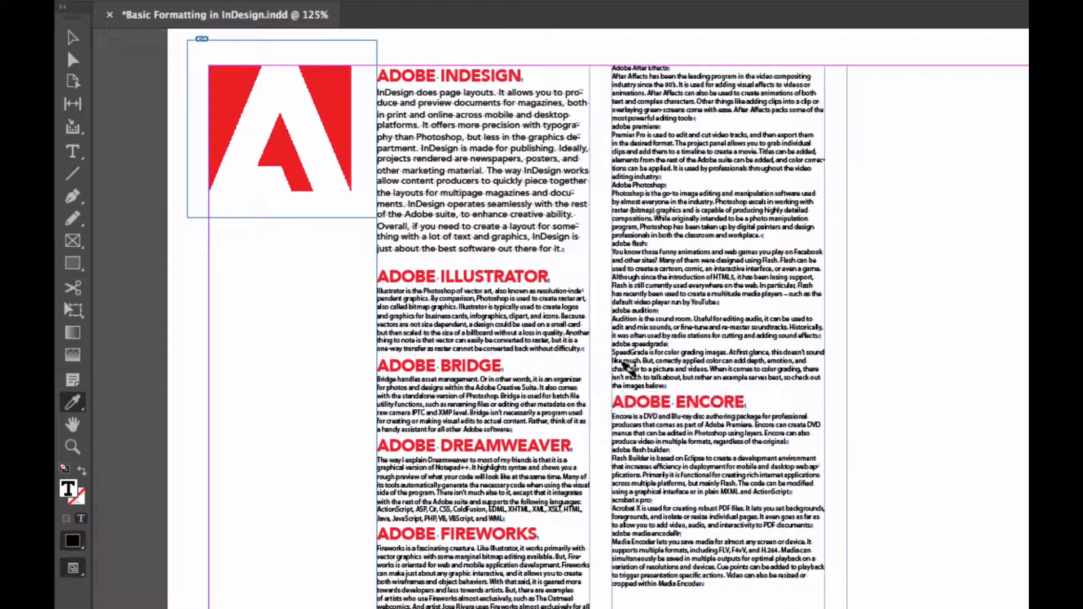
pyautogui.moveTo(666, 338); pyautogui.dragTo(614, 341)
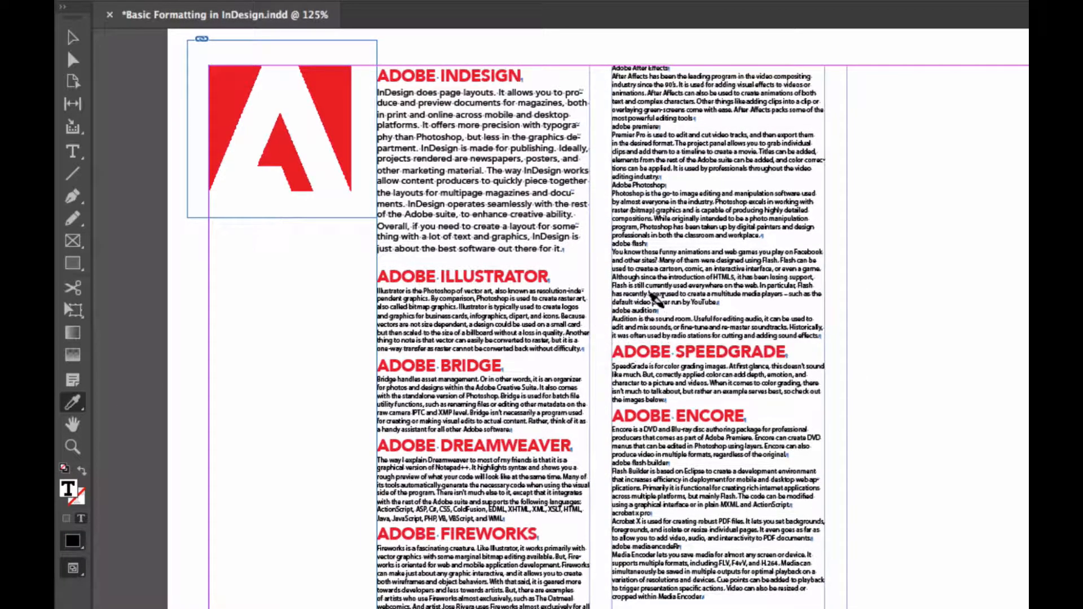
pyautogui.moveTo(661, 308); pyautogui.dragTo(604, 301)
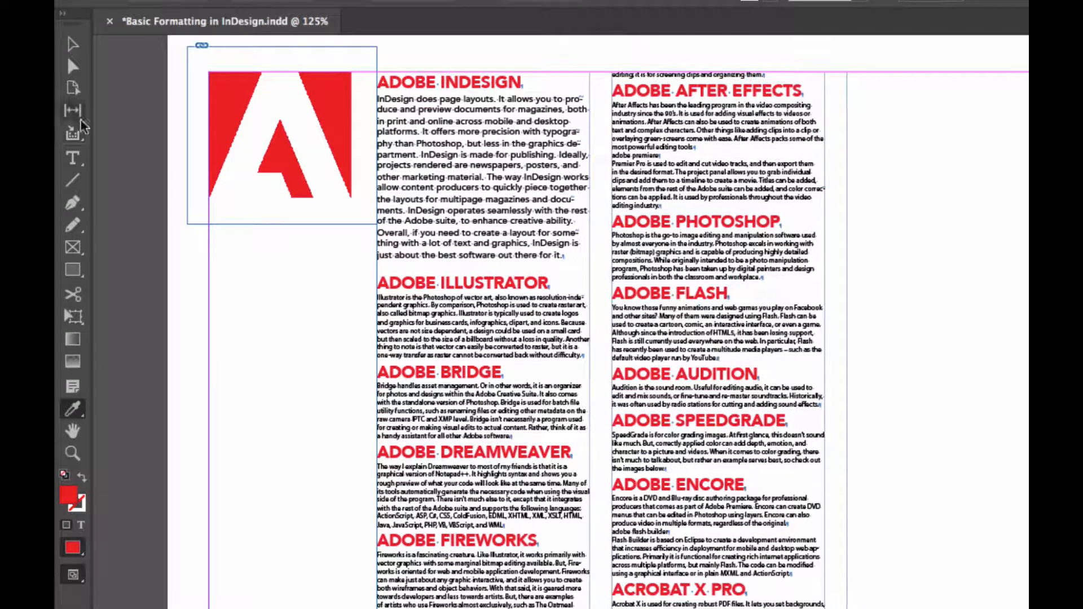
# Copy the InDesign body paragraph's formatting onto the body paragraph under ADOBE ILLUSTRATOR with the Eyedropper tool.
pyautogui.press('t')
pyautogui.click(532, 354)
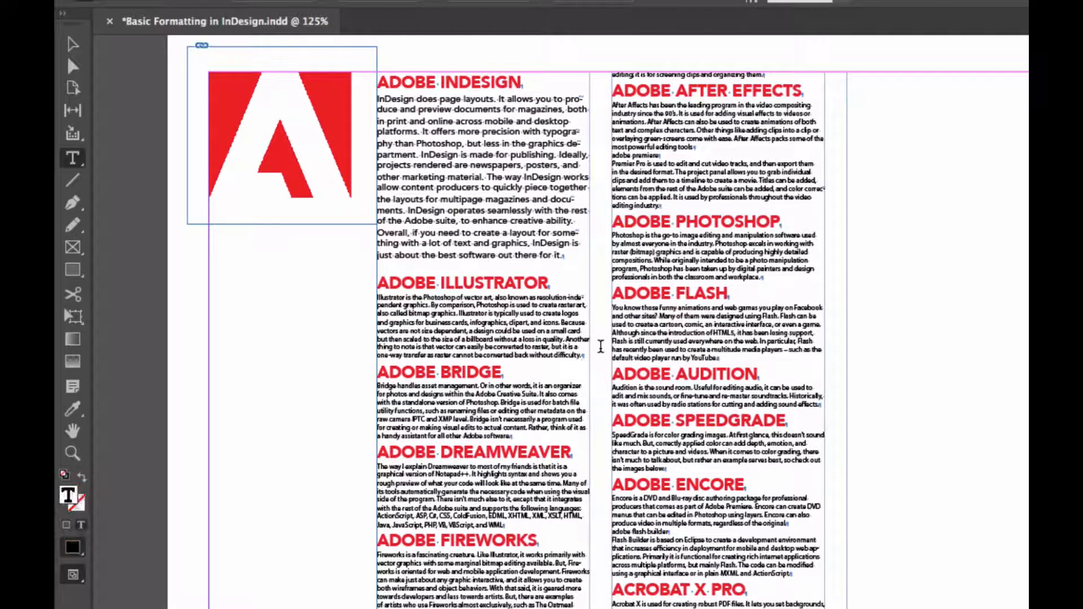
pyautogui.moveTo(585, 352); pyautogui.dragTo(372, 295)
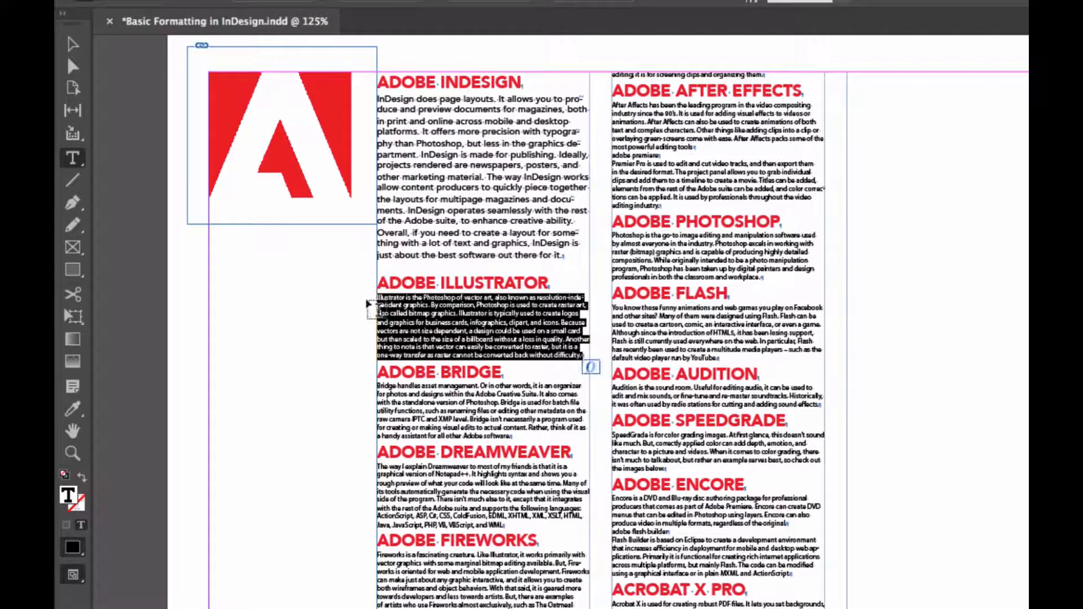
pyautogui.click(68, 415)
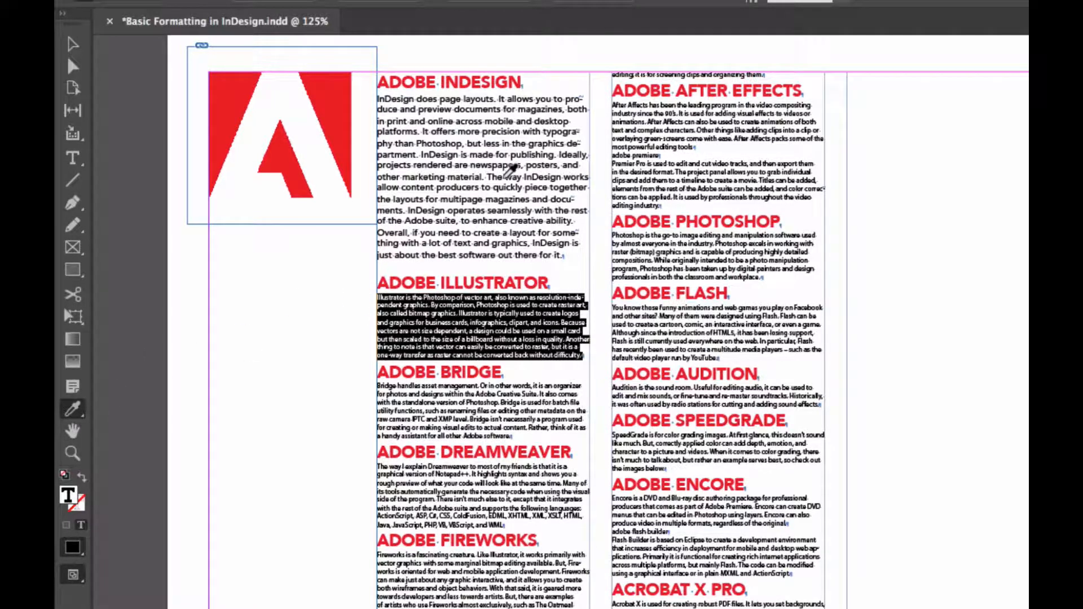
pyautogui.click(499, 172)
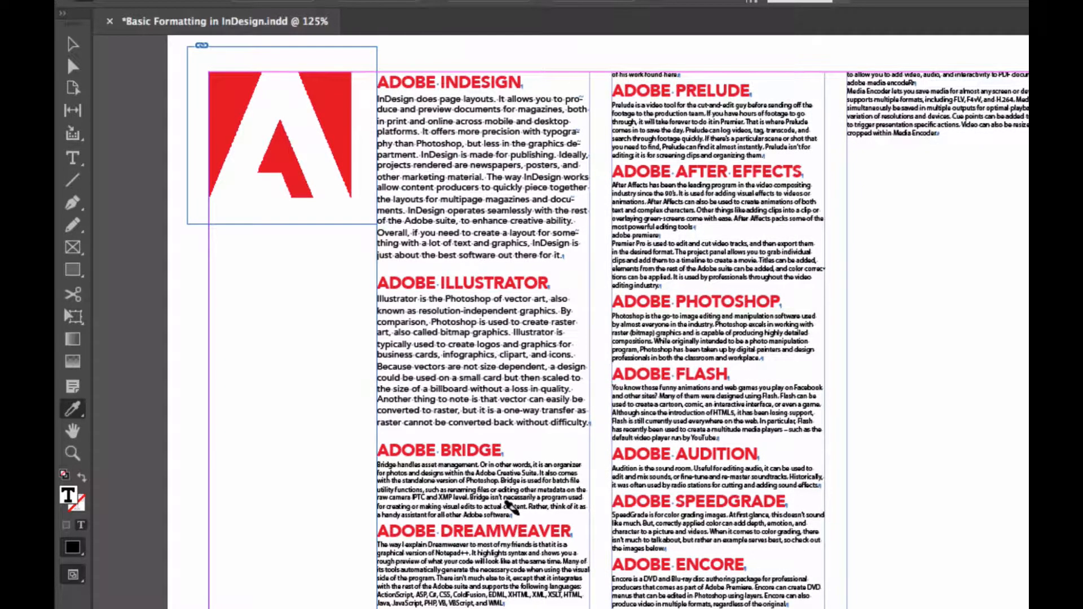
# Apply the sampled body formatting to the Adobe Bridge paragraph and the remaining body paragraphs in all columns.
pyautogui.moveTo(511, 514); pyautogui.dragTo(366, 467)
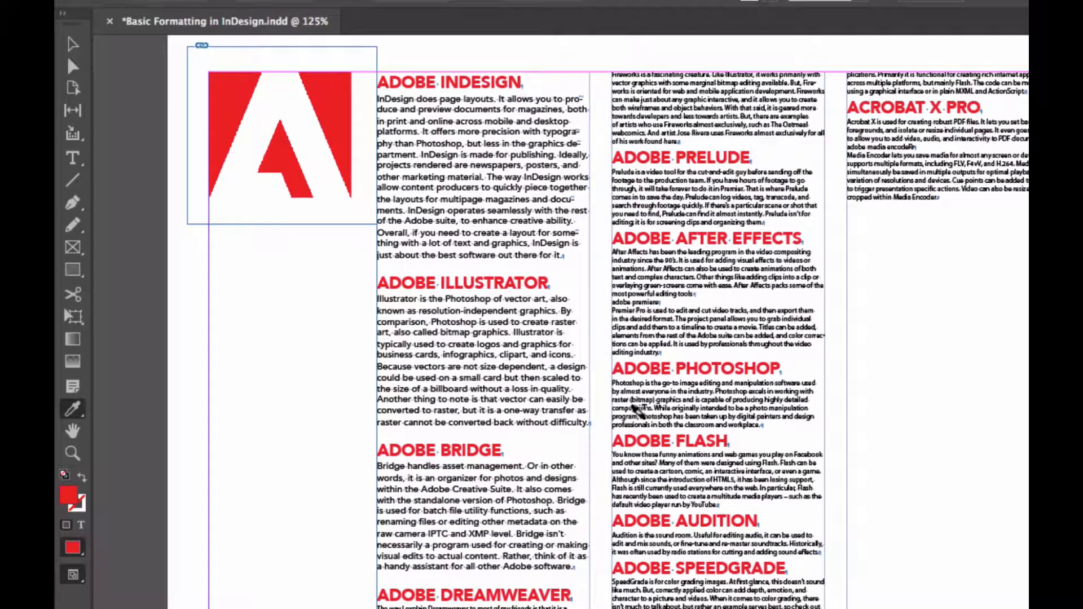
pyautogui.moveTo(762, 424); pyautogui.dragTo(550, 375)
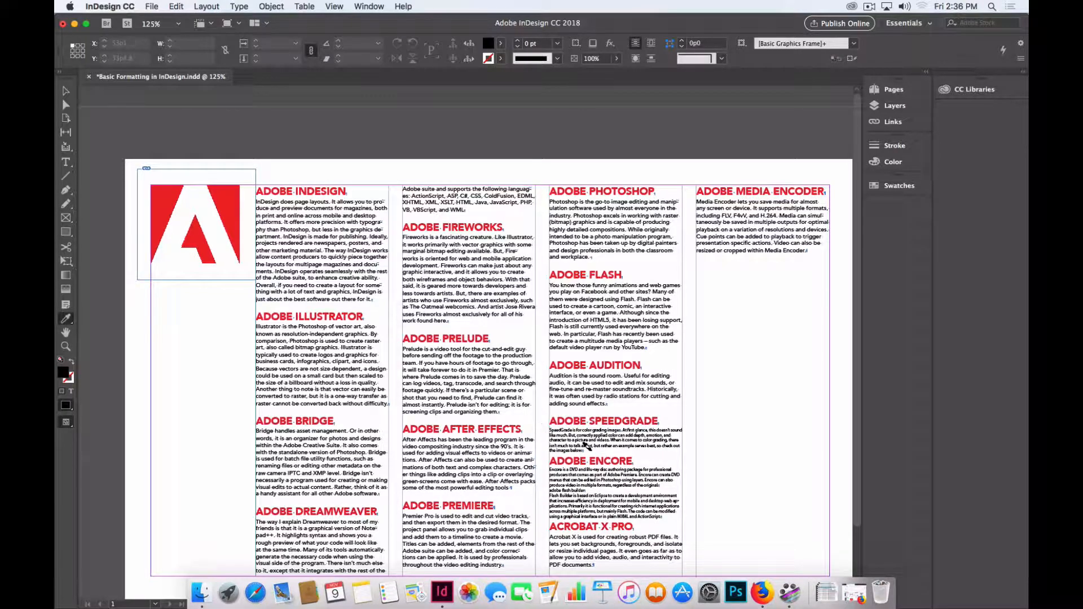
pyautogui.moveTo(580, 447); pyautogui.dragTo(541, 428)
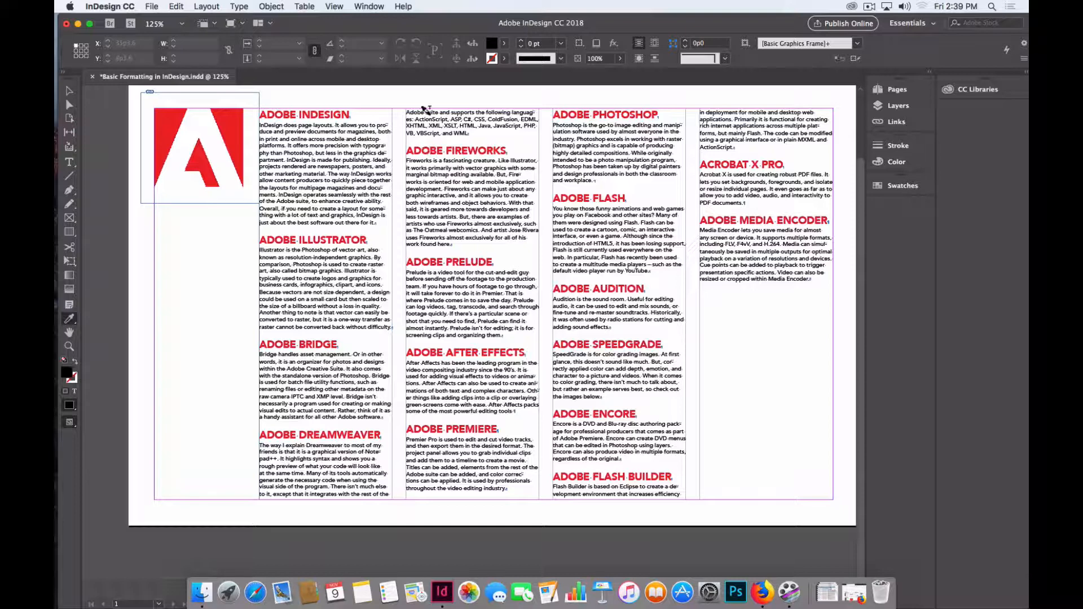
# Insert column breaks before the ADOBE DREAMWEAVER and ADOBE ENCORE headings so that each starts a new column.
pyautogui.click(70, 164)
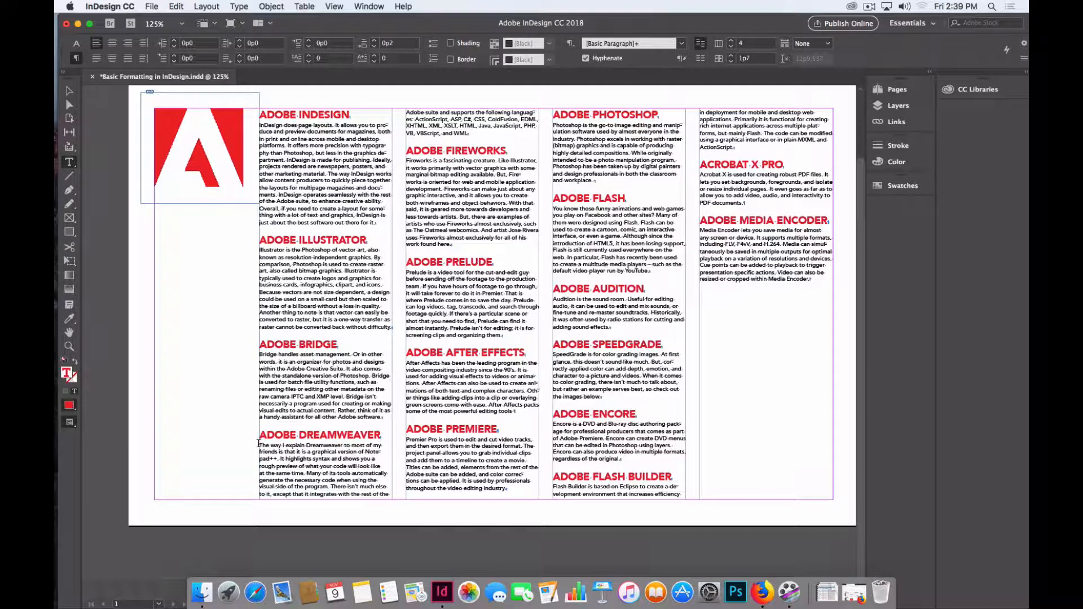
pyautogui.click(260, 436)
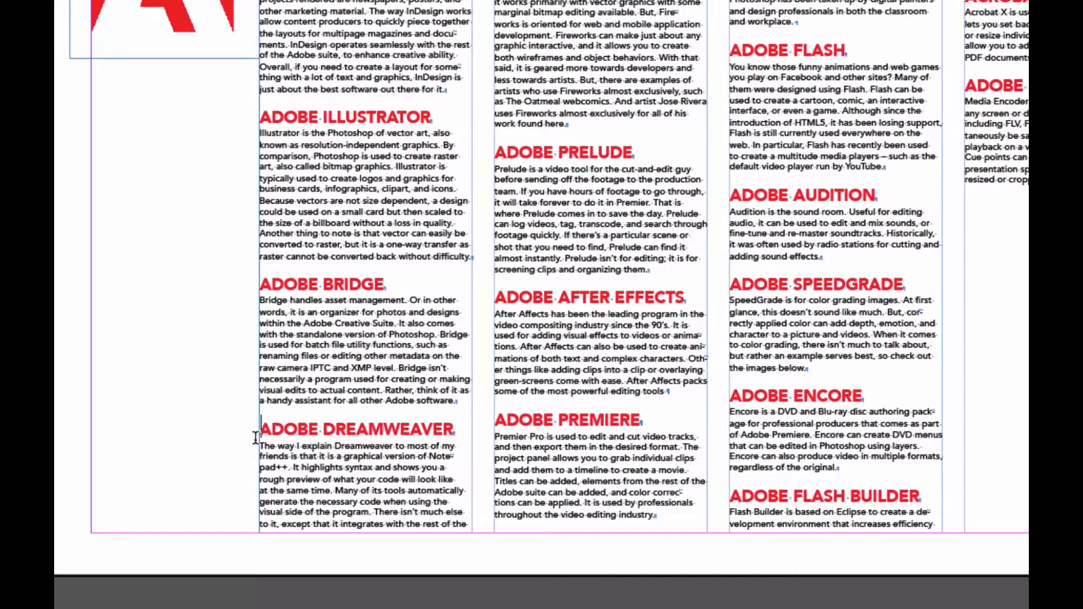
pyautogui.press('Return')
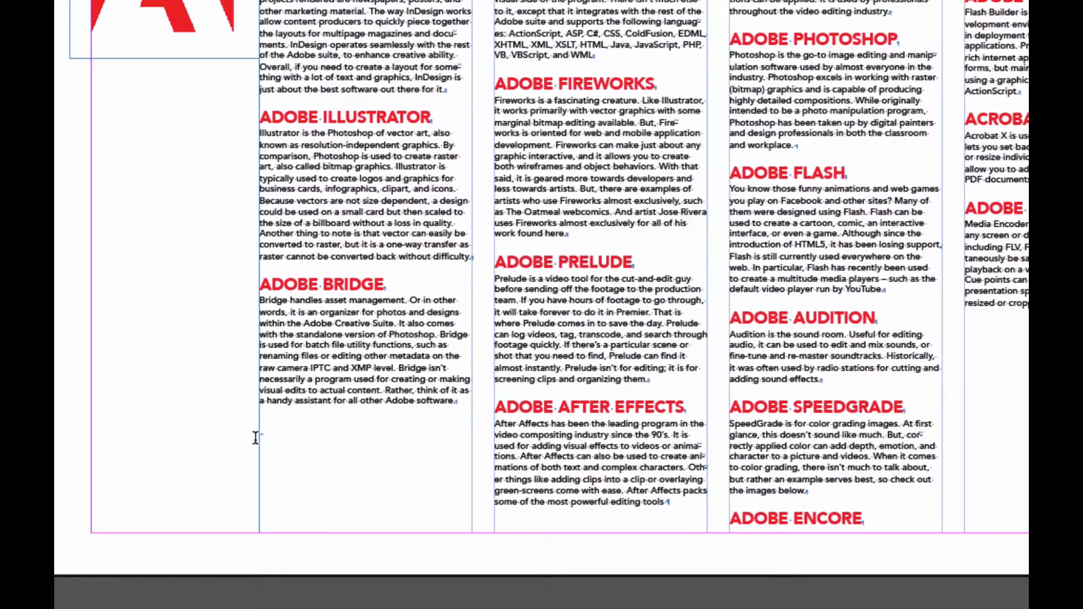
pyautogui.scroll(2, 485, 2)
pyautogui.scroll(1, 484, 2)
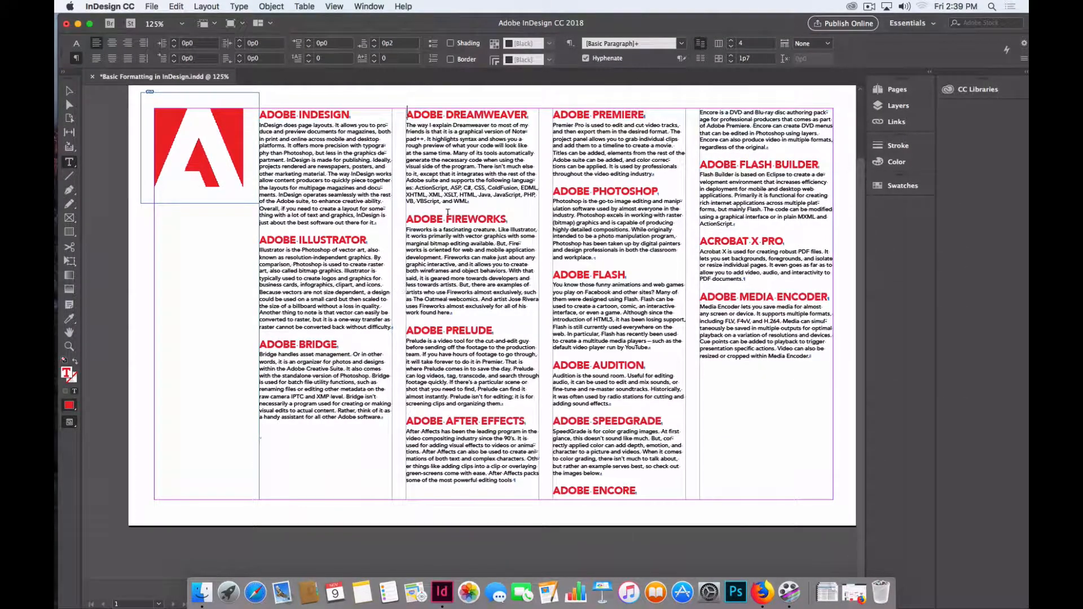
pyautogui.click(555, 491)
pyautogui.press('KP_Enter')
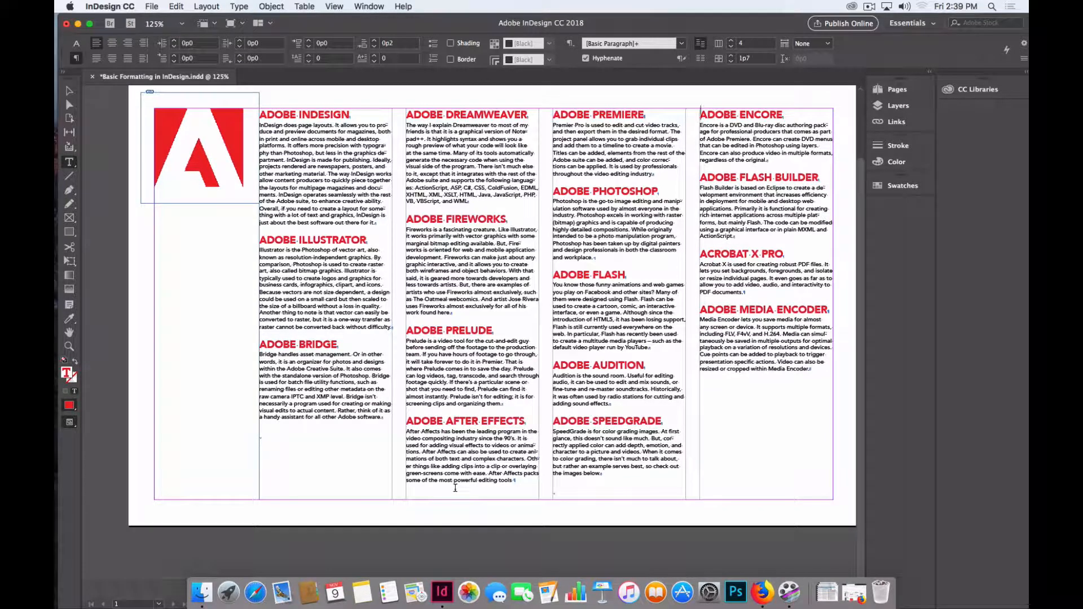
# Leave text editing, preview the page without guides and hidden characters, and deselect the text frame.
pyautogui.press('Escape')
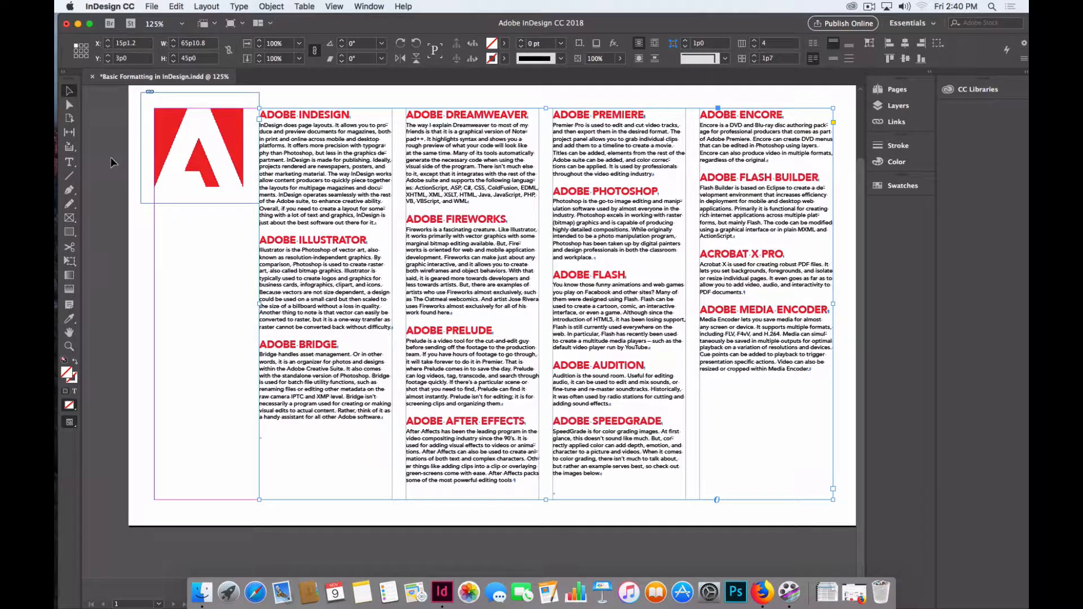
pyautogui.press('w')
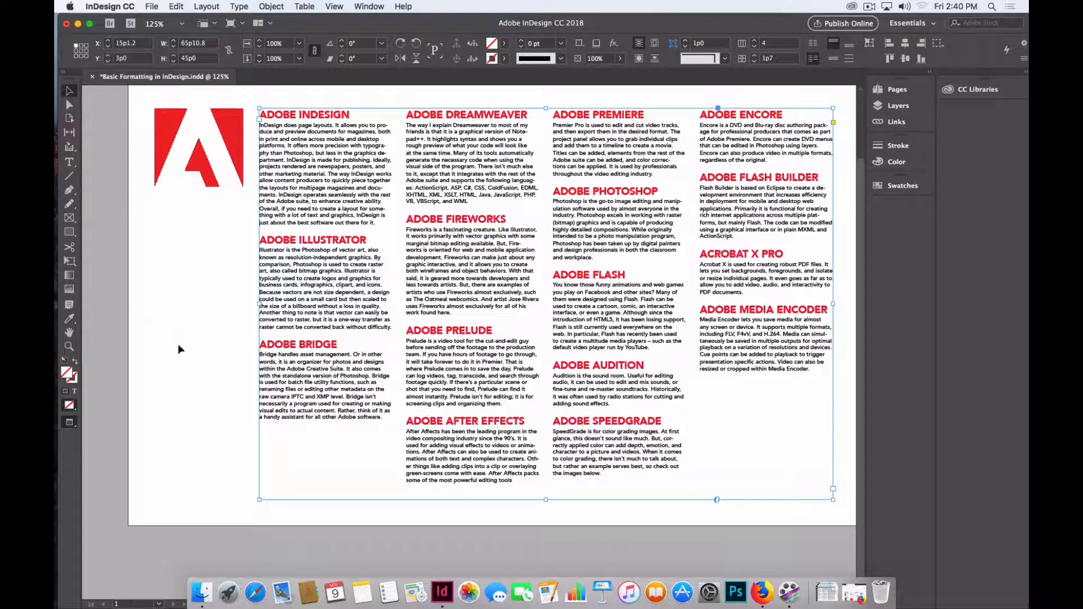
pyautogui.click(117, 374)
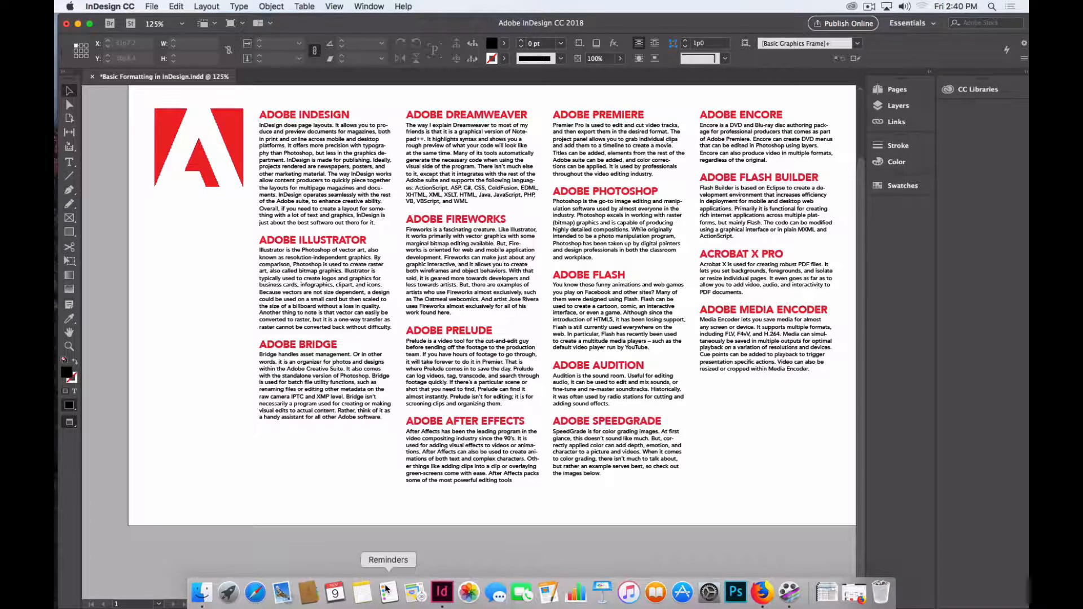
# Save the document under a new name in the Desktop's FORMATTING IN INDESIGN folder, prefixing the file name with the author's surname, initial and an underscore.
pyautogui.click(152, 6)
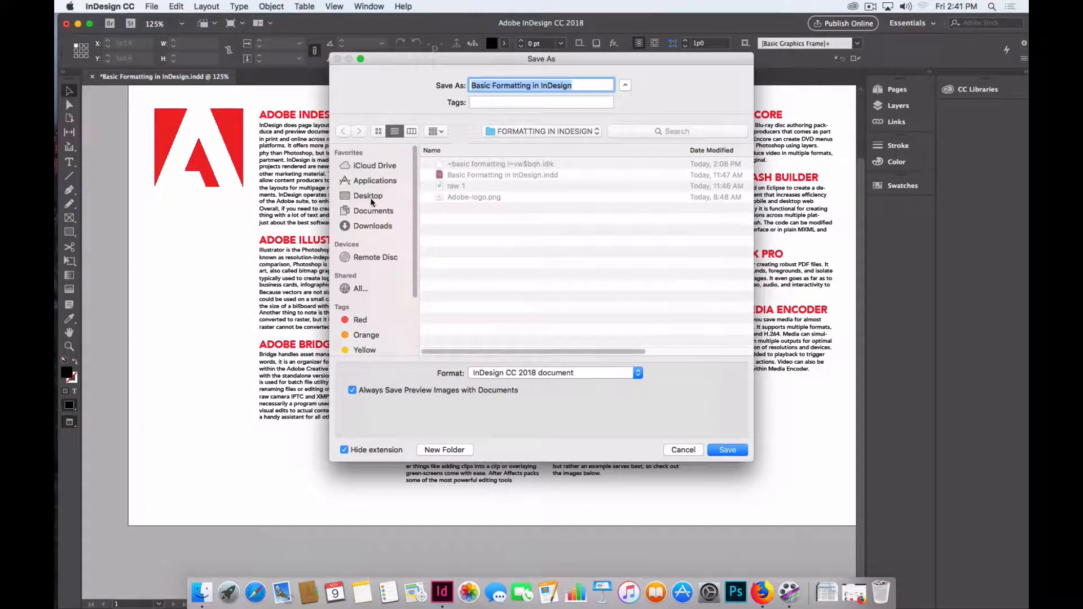
pyautogui.click(369, 196)
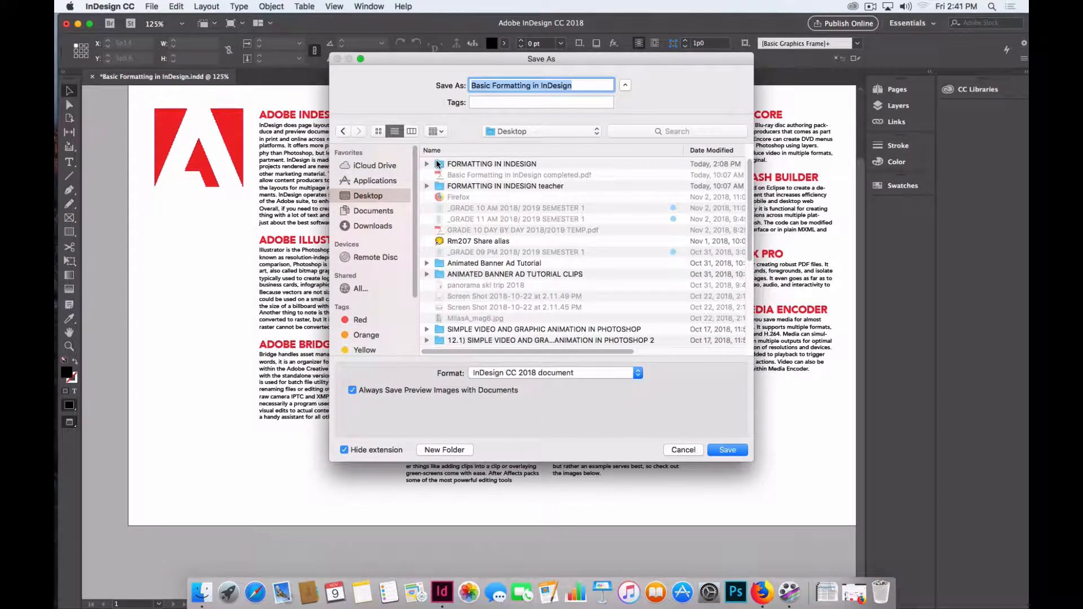
pyautogui.click(478, 164)
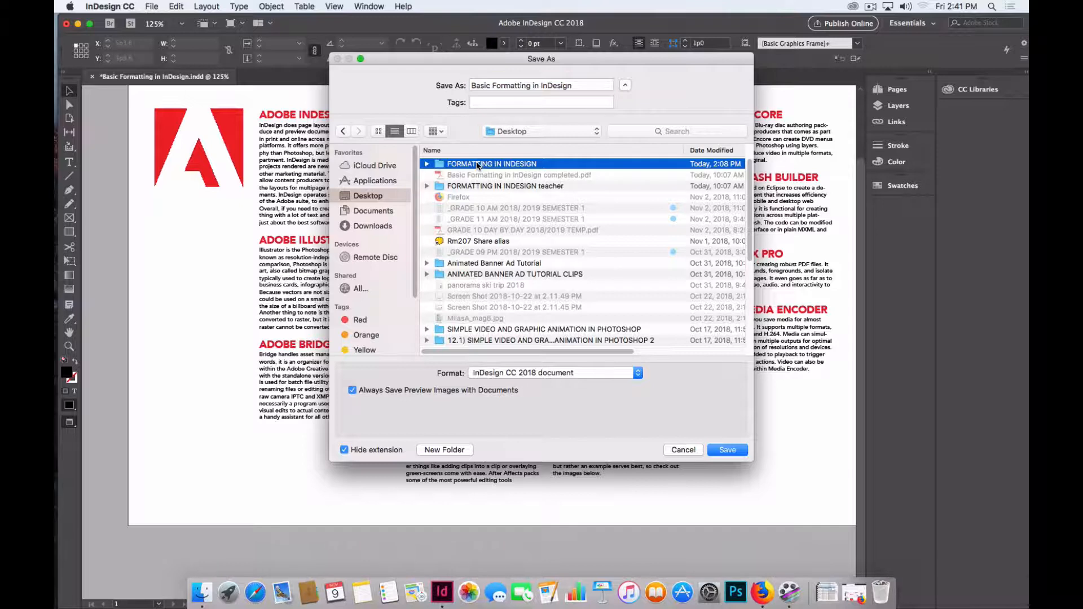
pyautogui.doubleClick(478, 164)
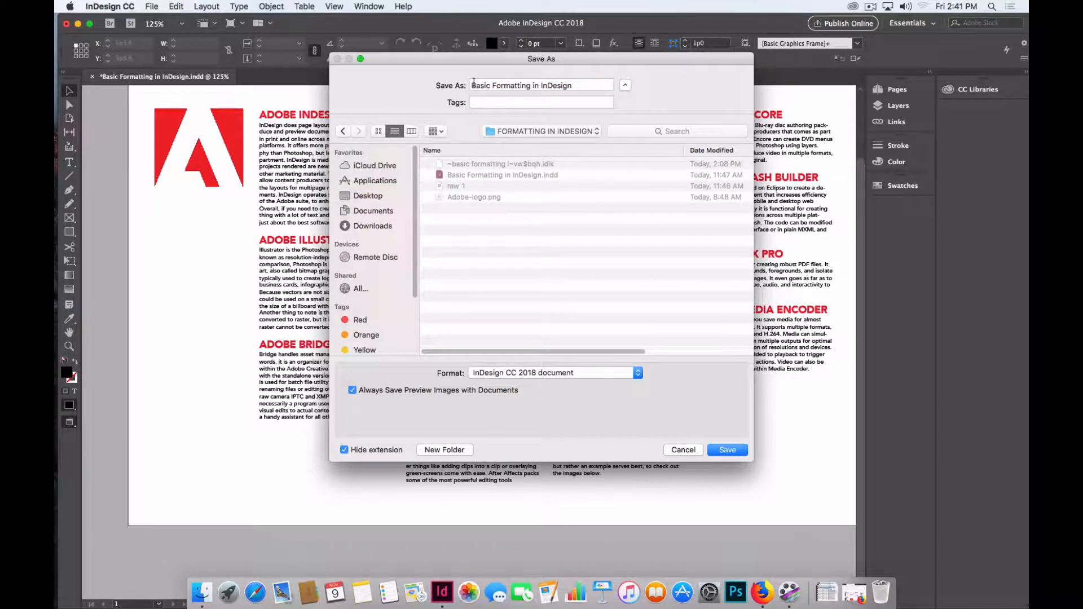
pyautogui.click(473, 85)
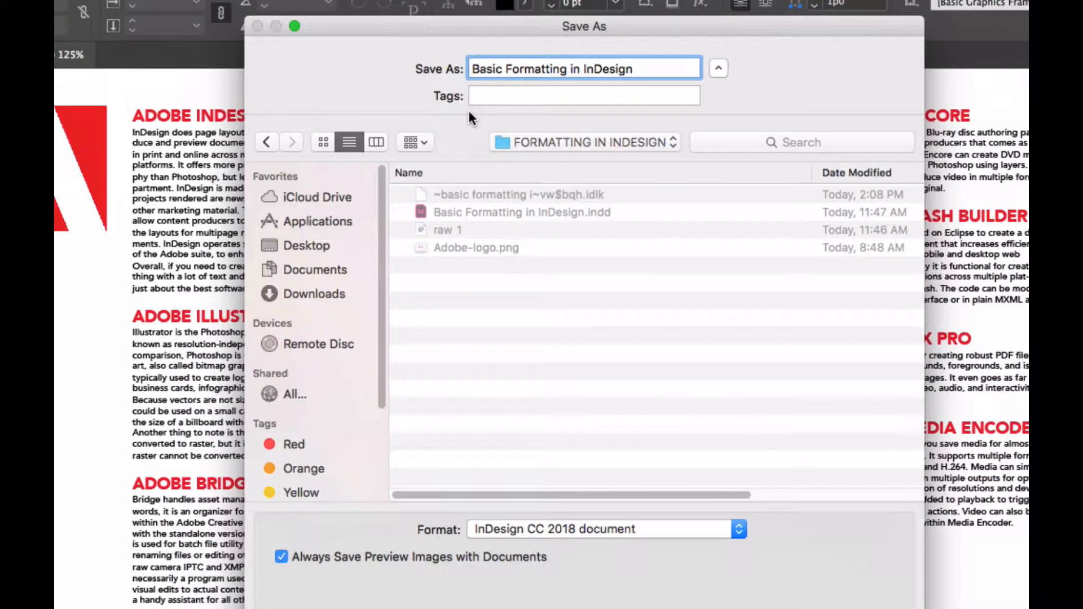
pyautogui.write('BuchananM')
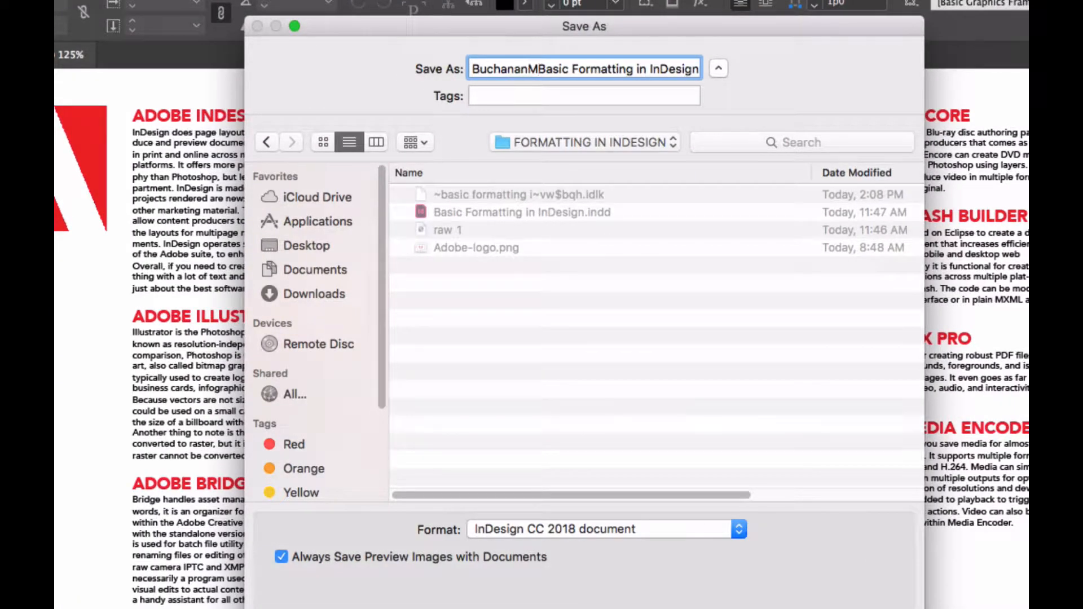
pyautogui.write('_')
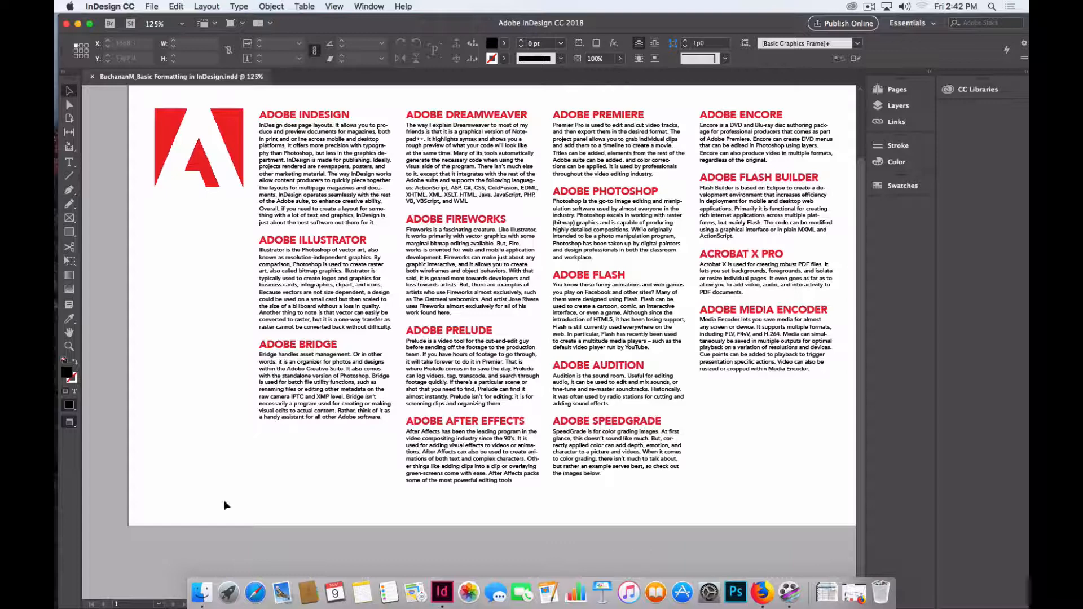
# Start packaging the document and review its fonts, its links and images, and the package summary.
pyautogui.click(152, 6)
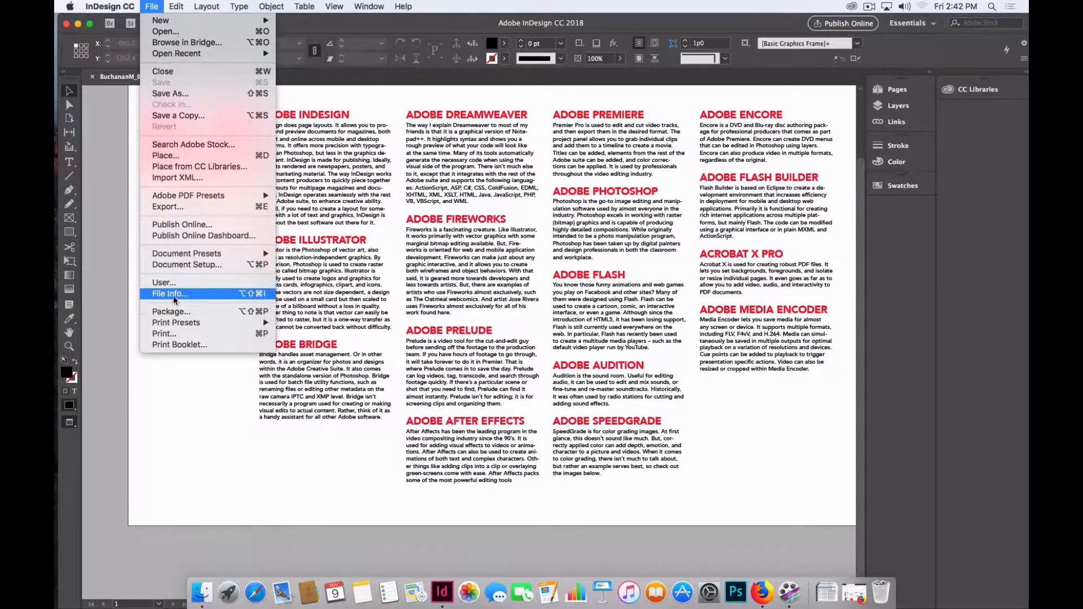
pyautogui.click(176, 312)
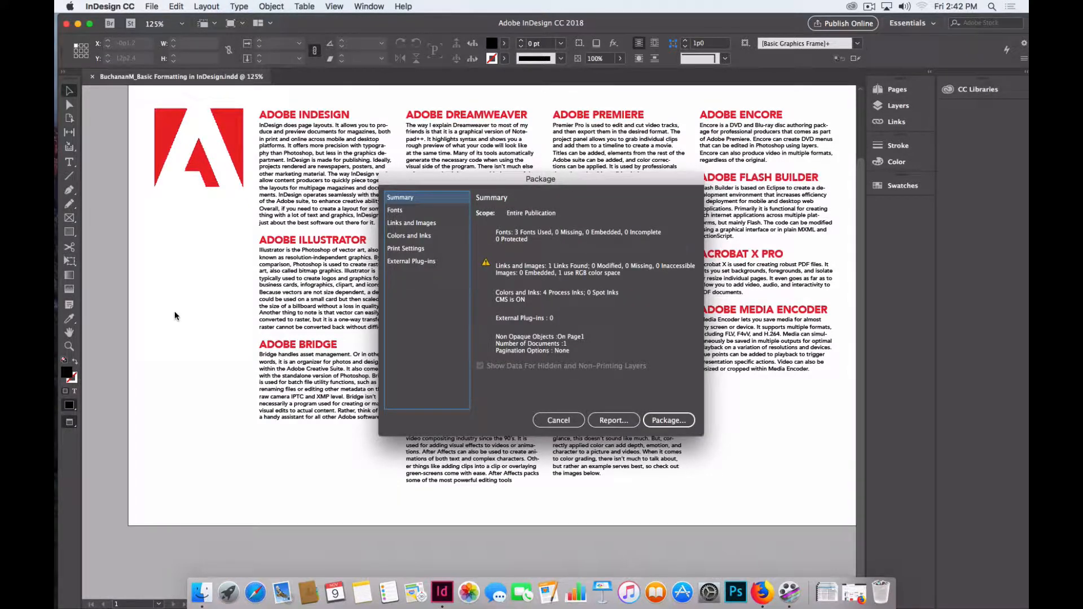
pyautogui.click(420, 210)
pyautogui.click(433, 223)
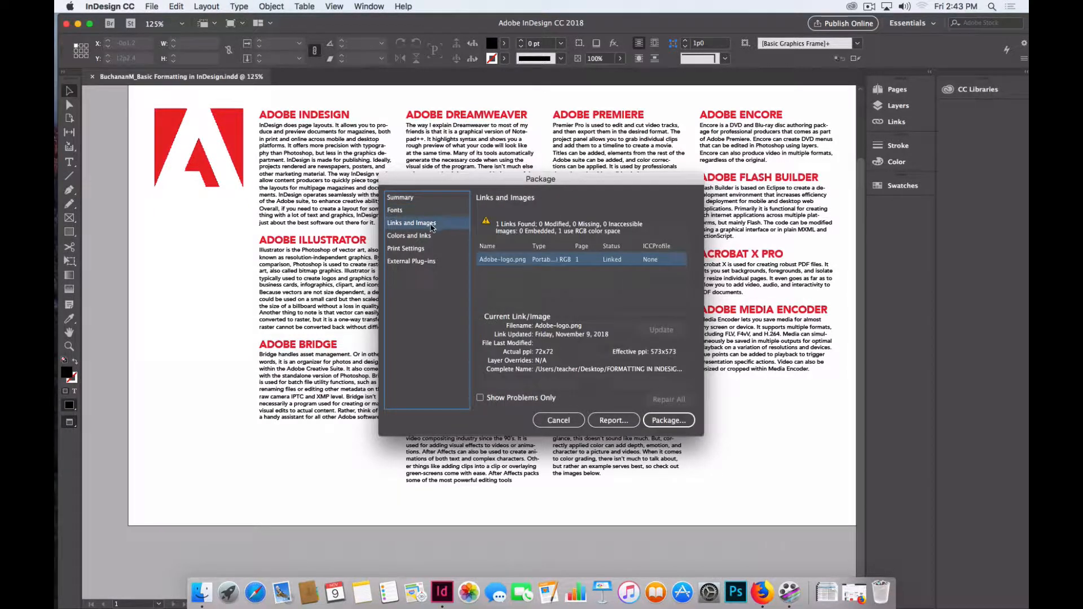
pyautogui.click(414, 198)
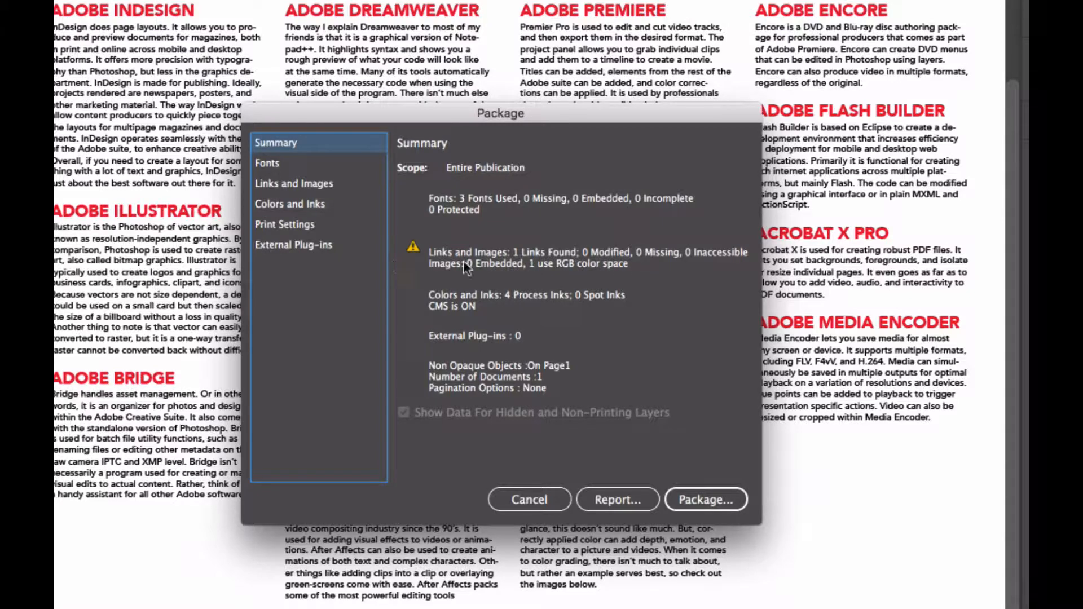
# Package the document into the Desktop's FORMATTING IN INDESIGN folder with fonts, linked graphics, IDML and a High Quality Print PDF, leaving the printing instructions' contact details blank.
pyautogui.click(725, 499)
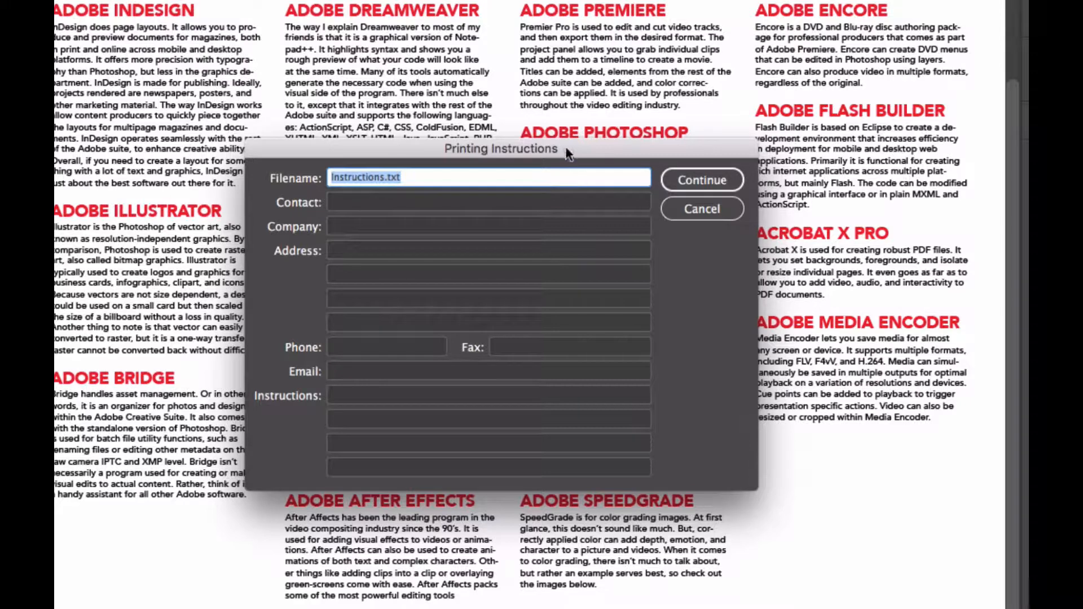
pyautogui.moveTo(566, 150); pyautogui.dragTo(577, 151)
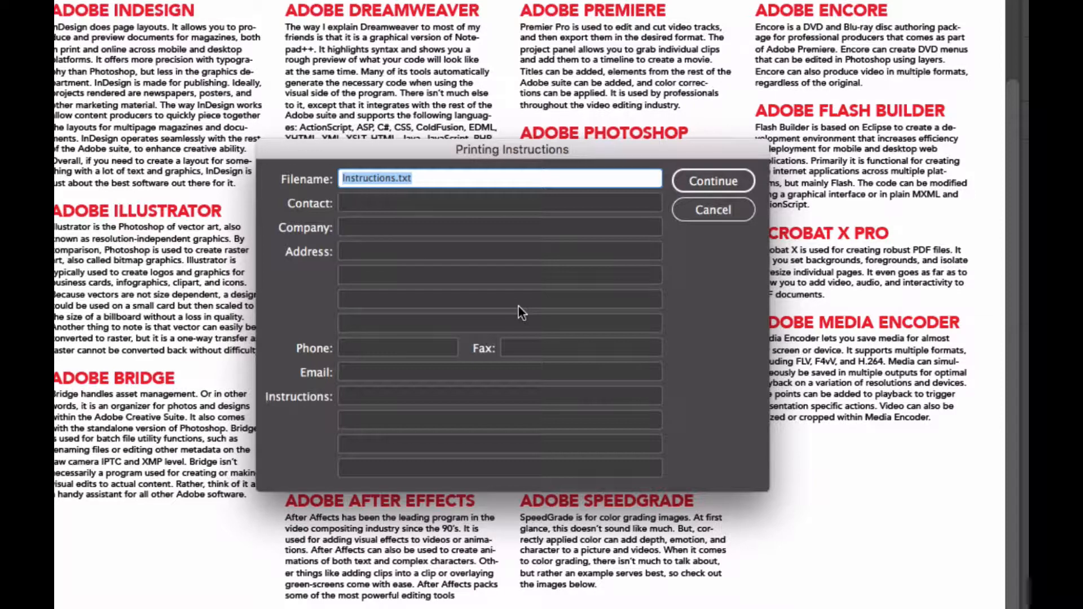
pyautogui.click(689, 181)
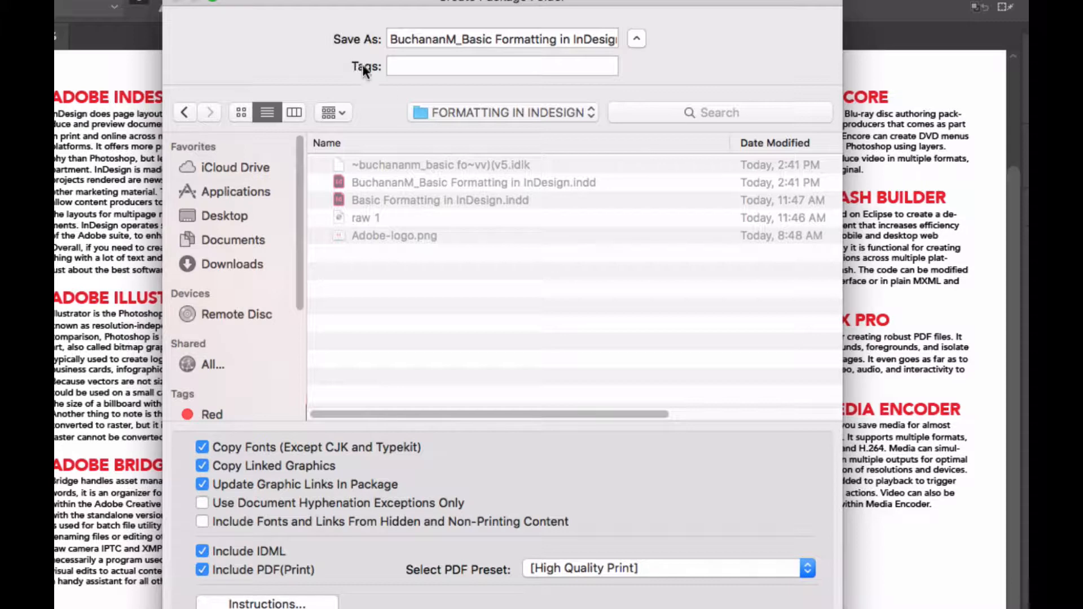
pyautogui.click(229, 215)
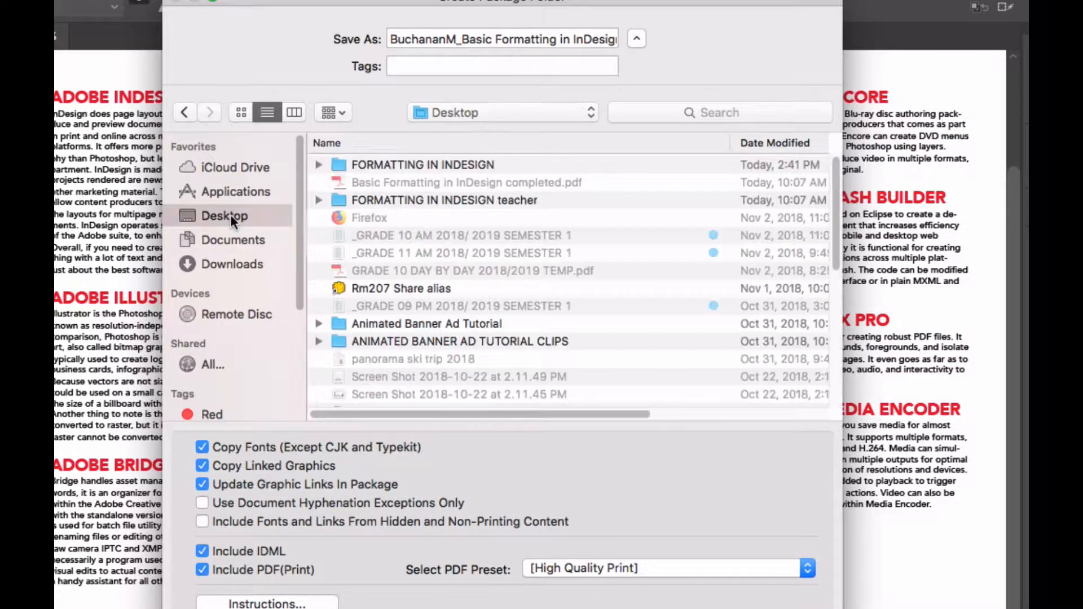
pyautogui.doubleClick(454, 164)
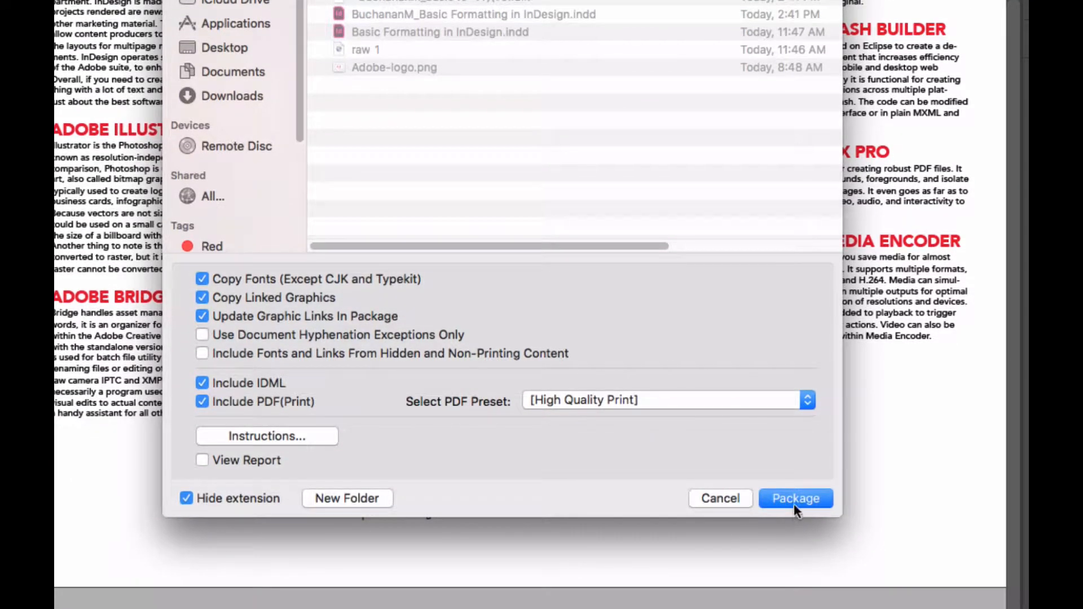
pyautogui.click(794, 498)
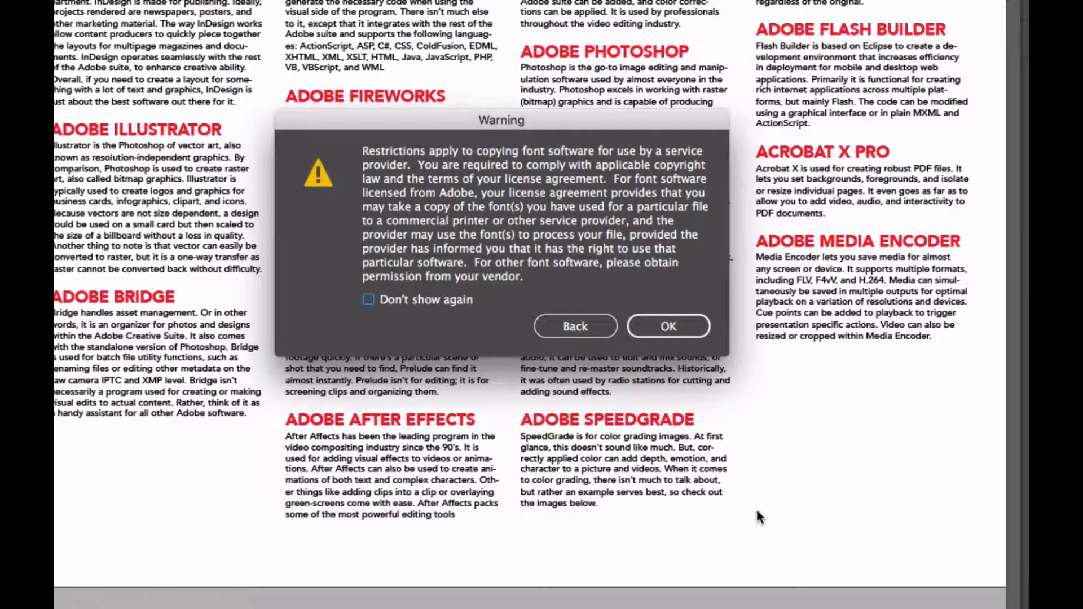
pyautogui.click(672, 328)
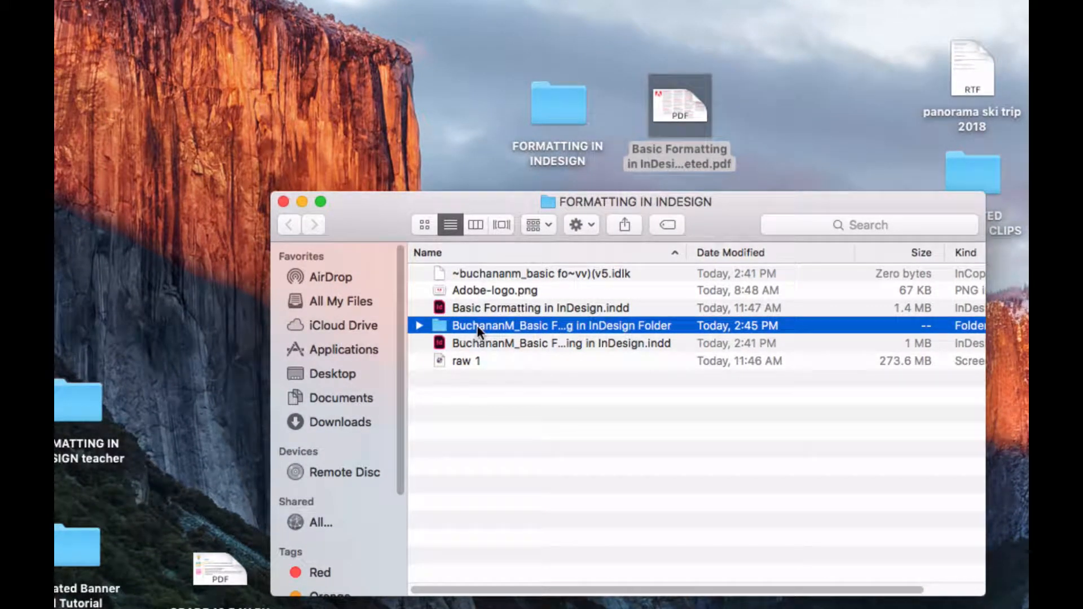
# Open the packaged document folder in Finder and examine its files, including the contents of the Links folder.
pyautogui.doubleClick(441, 325)
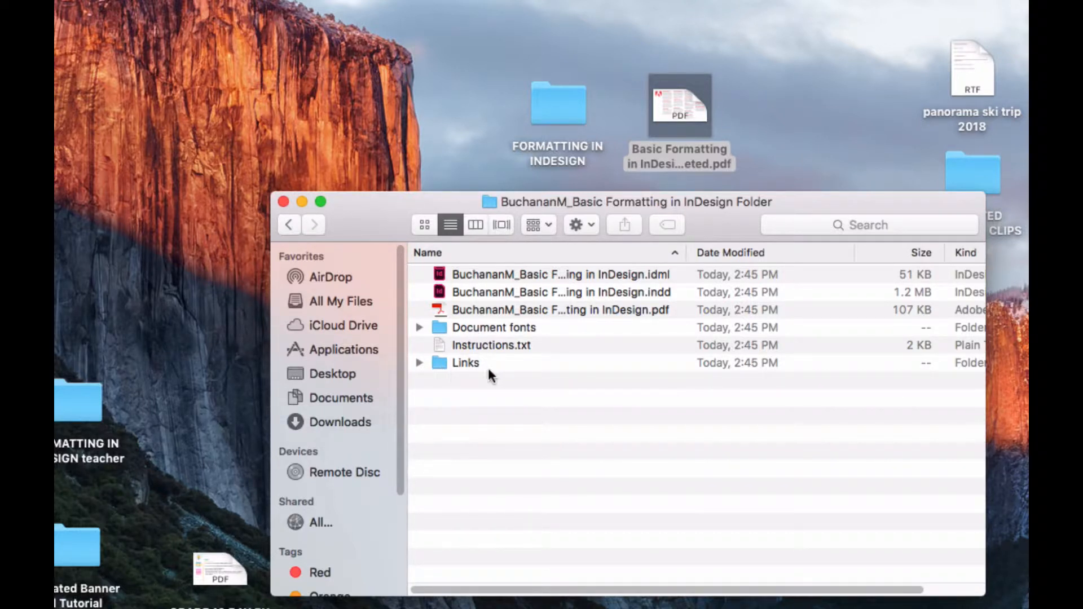
pyautogui.click(420, 364)
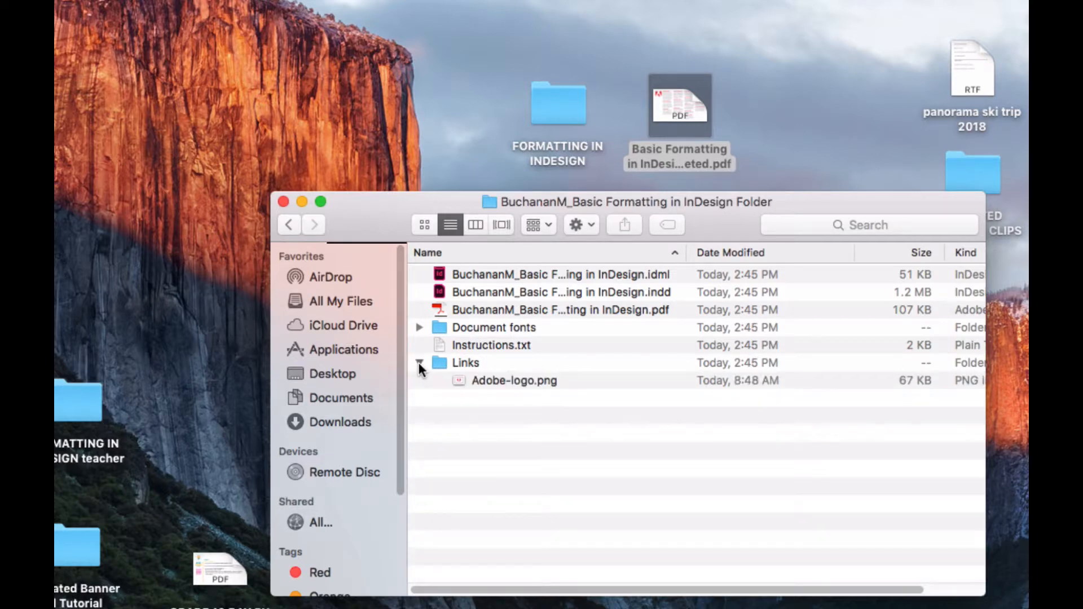
pyautogui.click(420, 364)
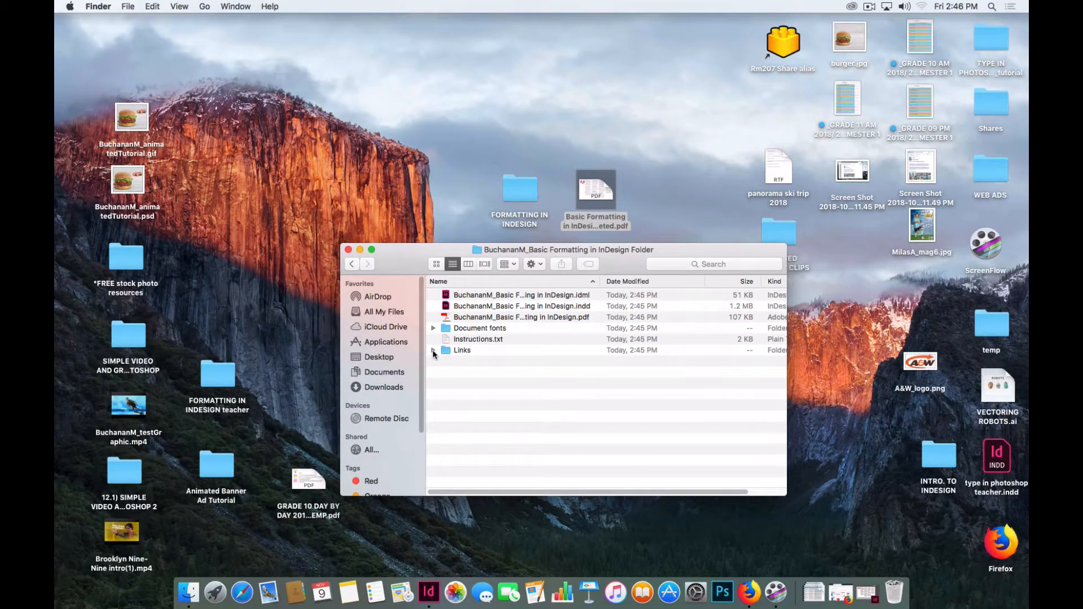